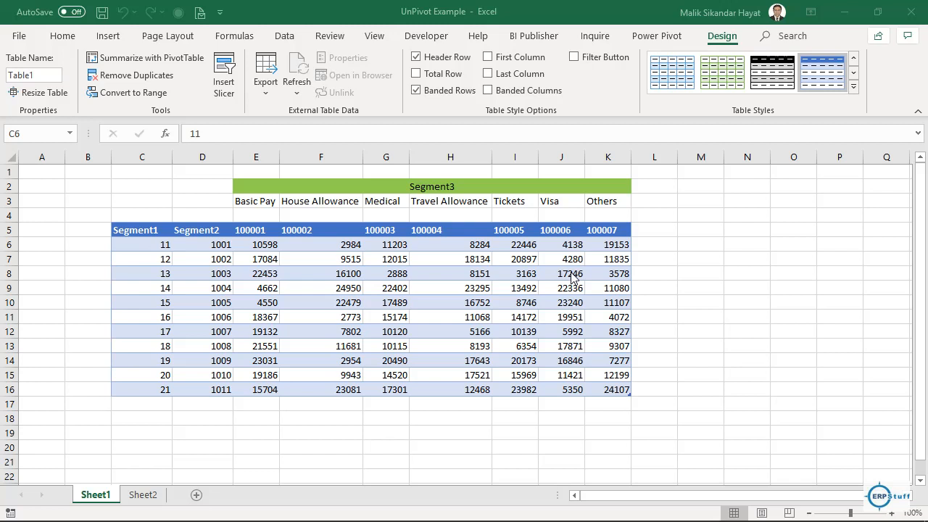
Replace the merged header text in E2, above the pay component names, with "Account Code"
left_click(245, 249)
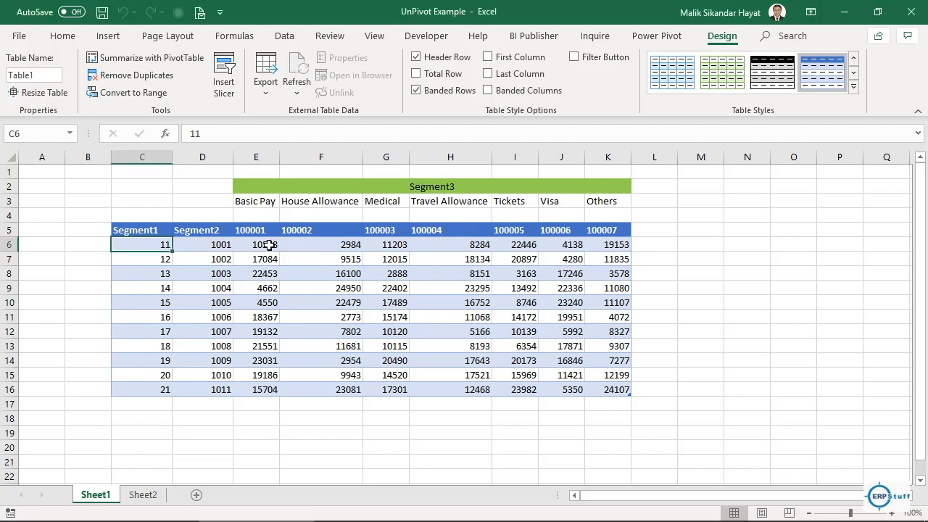
left_click_drag(246, 230, 599, 231)
left_click(453, 189)
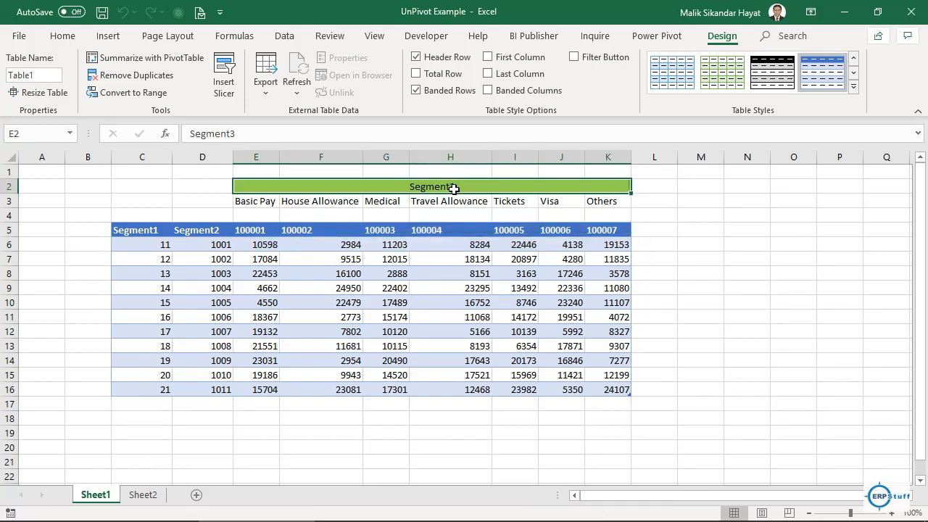
type("Ac")
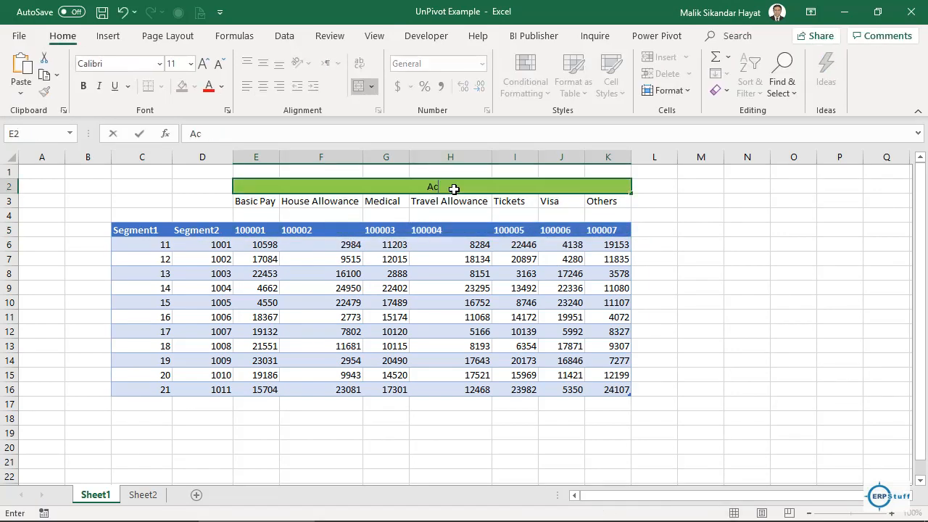
type("count Code")
key("Return")
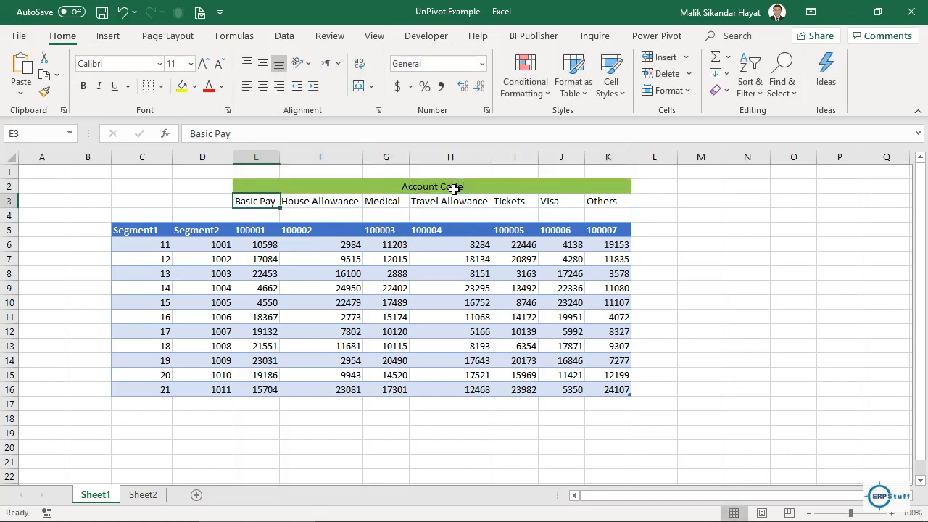
Rename the first two table headers, C5 and D5, as "Company" and "Cost Center"
left_click(142, 231)
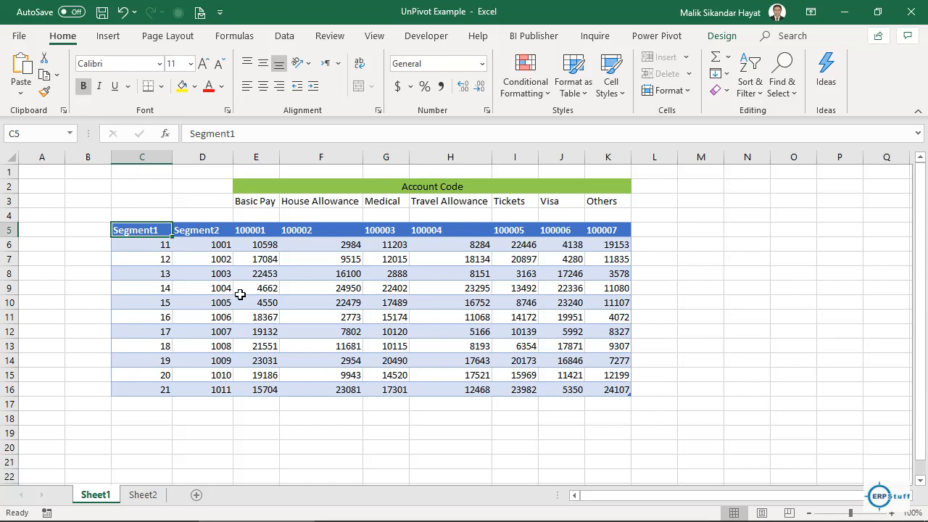
type("C")
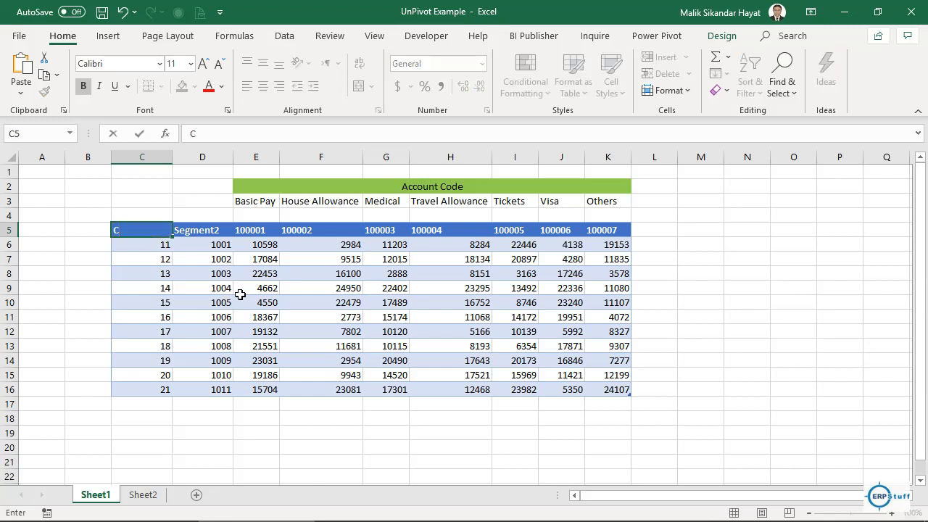
type("ompany")
key("Tab")
type("Cost C")
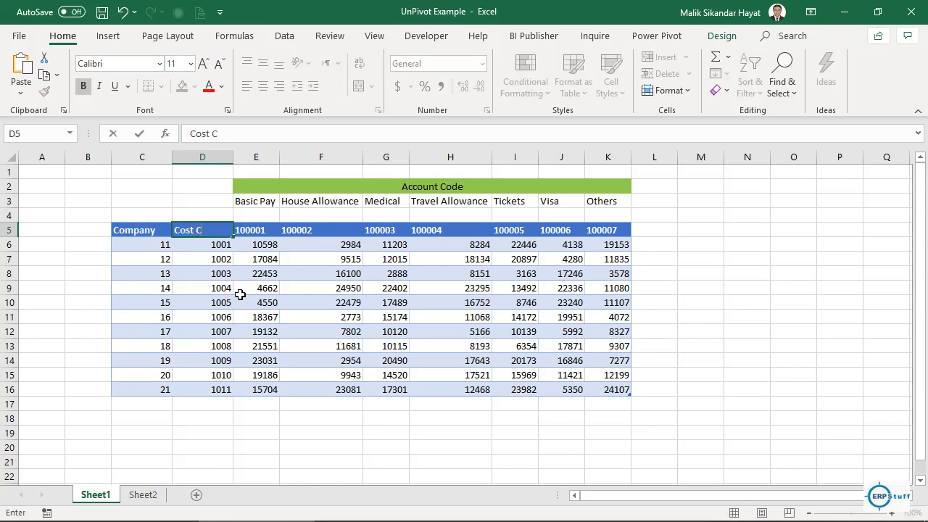
type("enter")
key("Return")
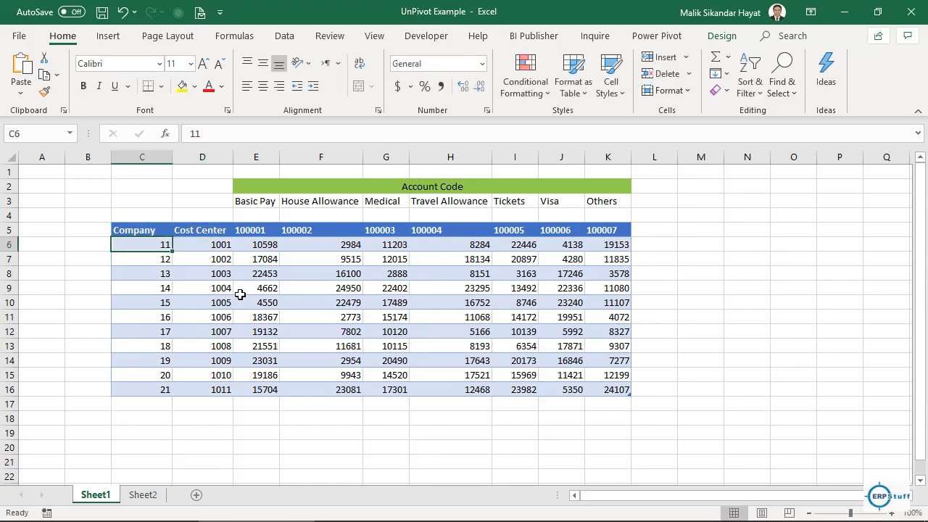
Examine the headers in row 5 and how the first record in row 6 combines company, cost center, account code and amount
key("Up")
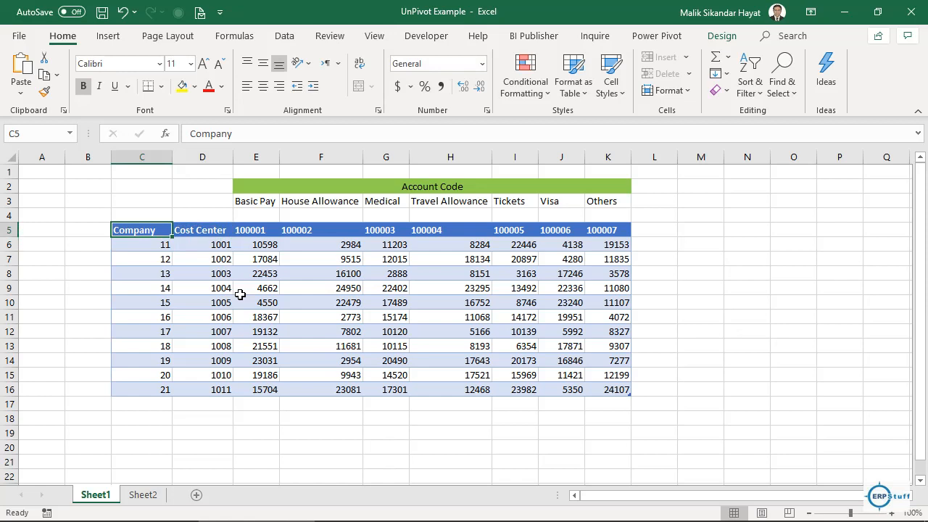
key("Right")
key("Right")
key("Left")
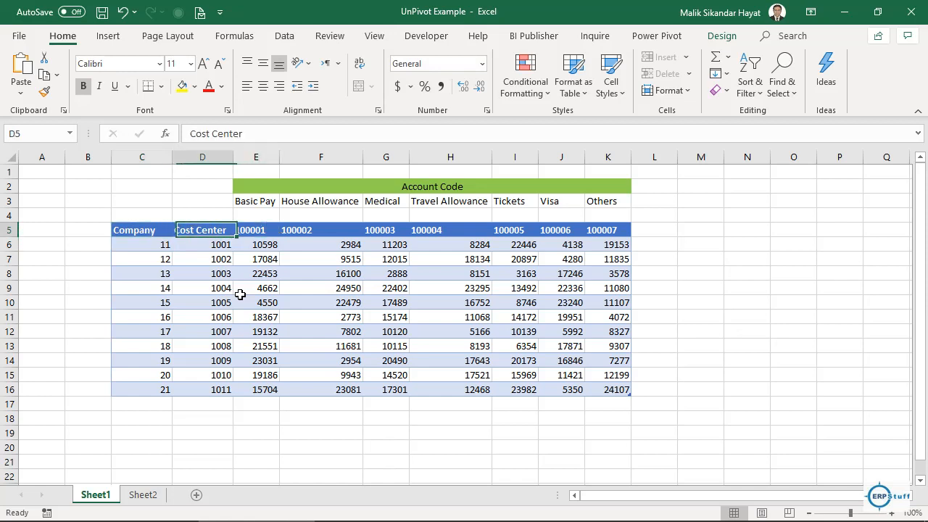
key("Left")
key("Left")
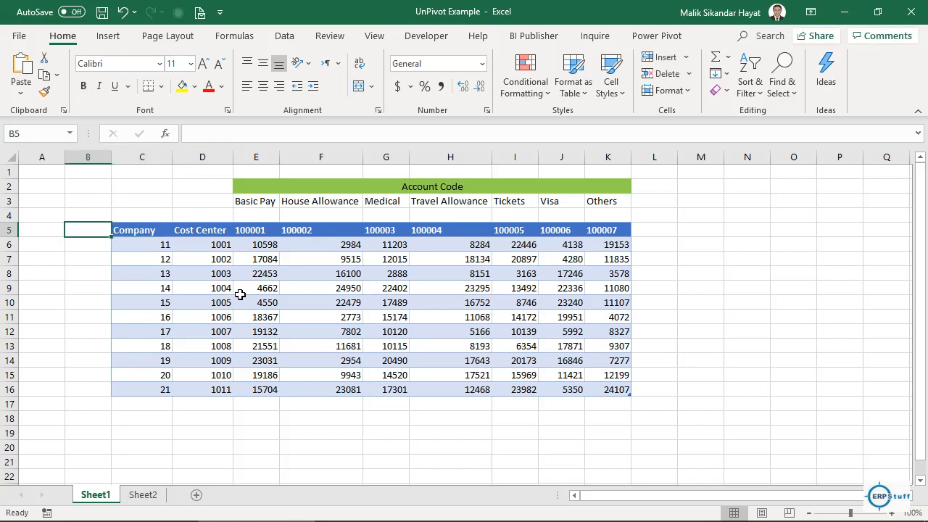
key("Right")
key("Right")
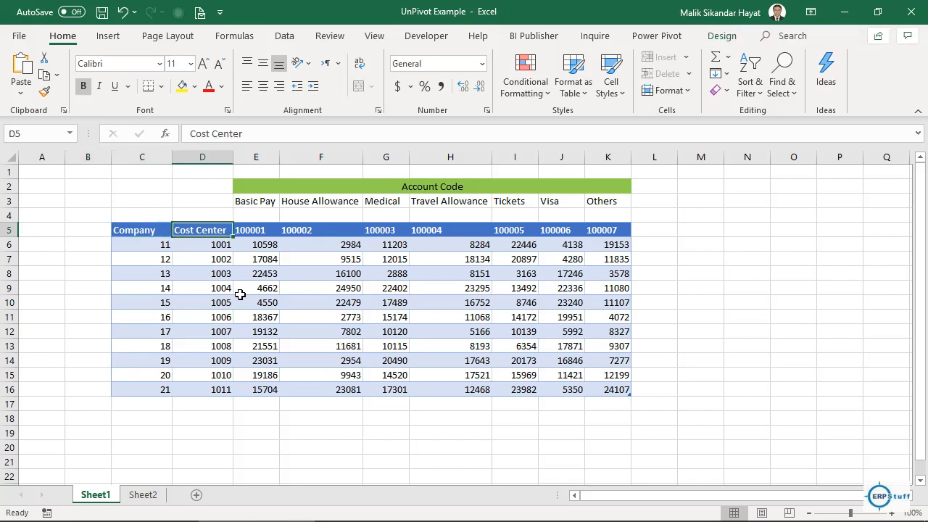
key("Right")
key("Right")
key("Left")
key("Left")
key("Left")
key("Right")
key("Right")
key("Right")
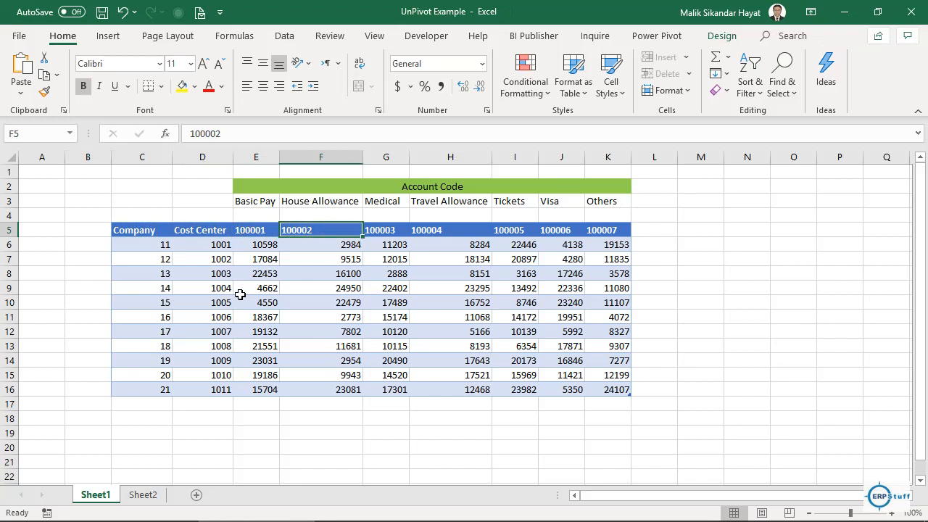
key("Left")
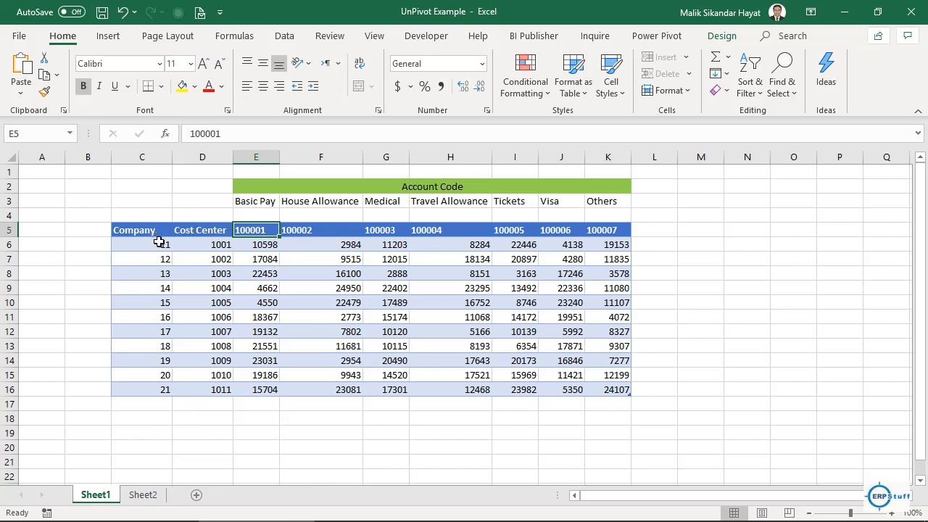
left_click_drag(158, 245, 193, 244)
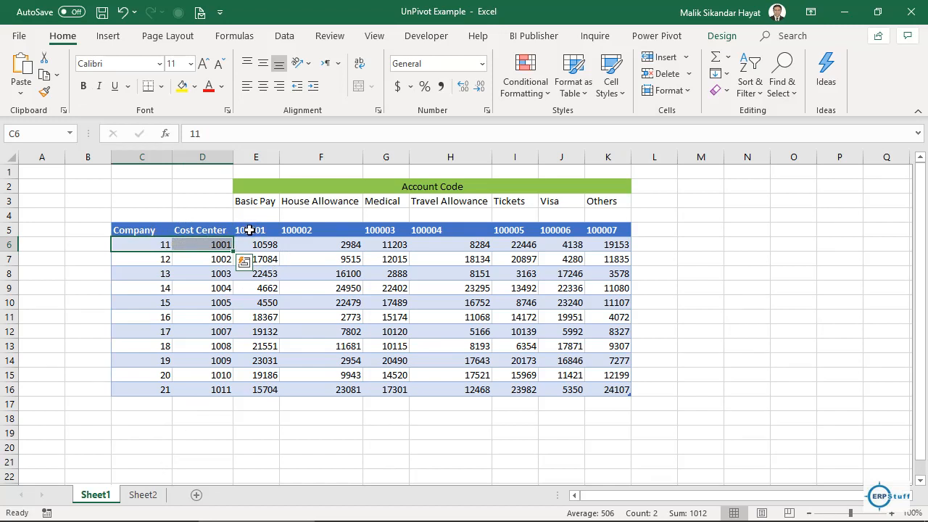
left_click(249, 230)
left_click(251, 246)
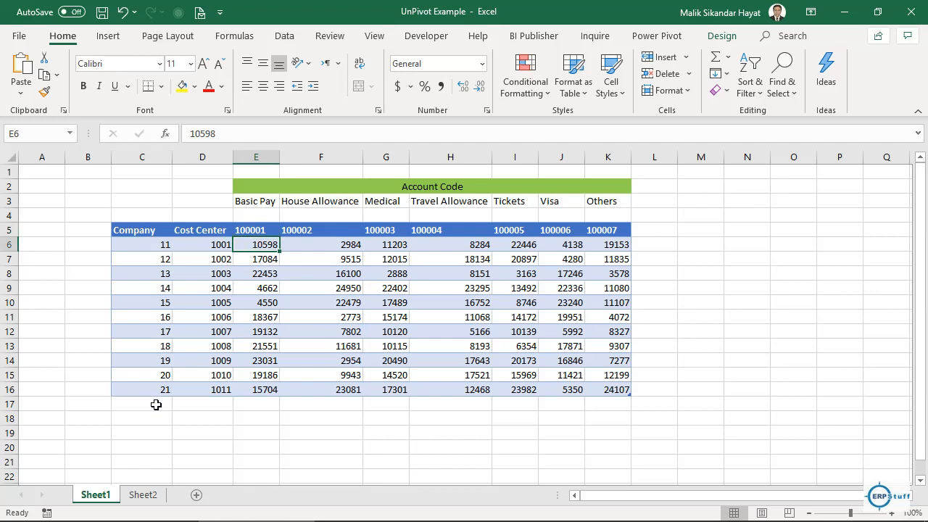
Review the first record of the unpivoted table on Sheet2, checking its Segment1, Segment2, Attribute and Value cells
left_click(143, 496)
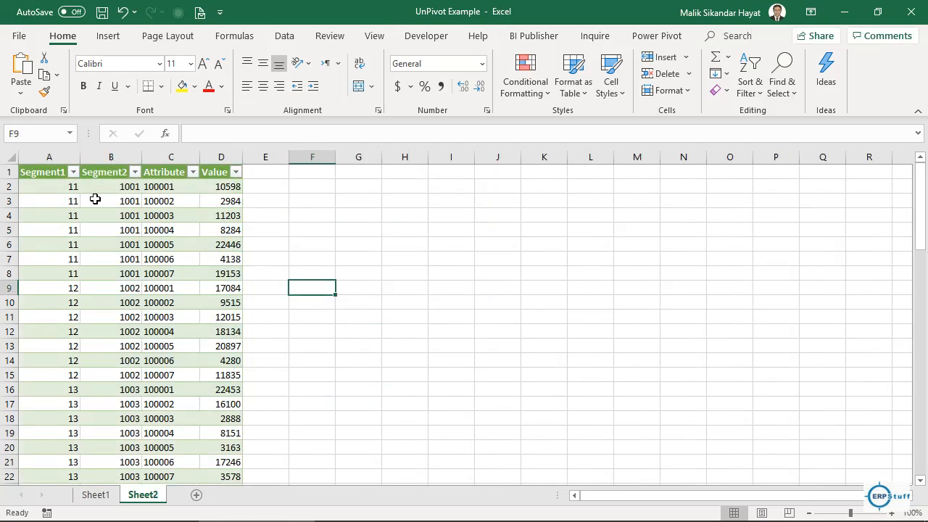
left_click(60, 189)
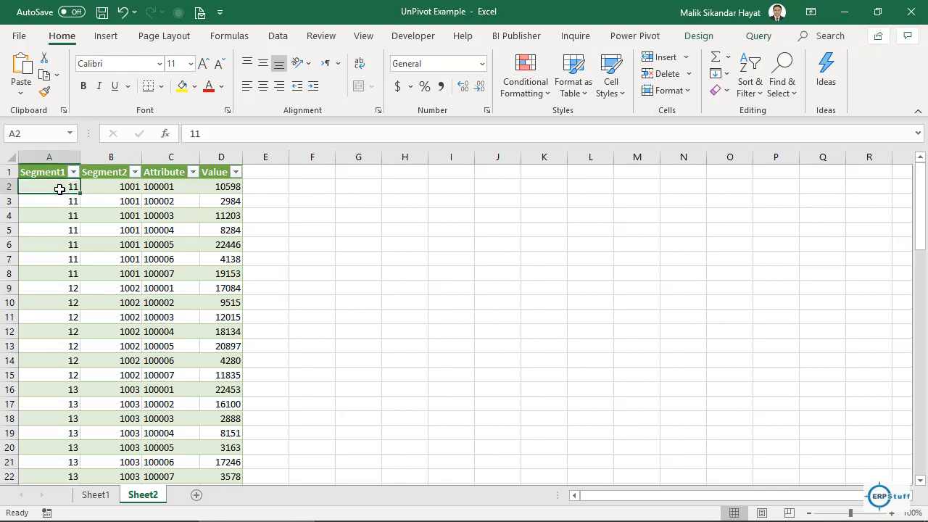
left_click(107, 186)
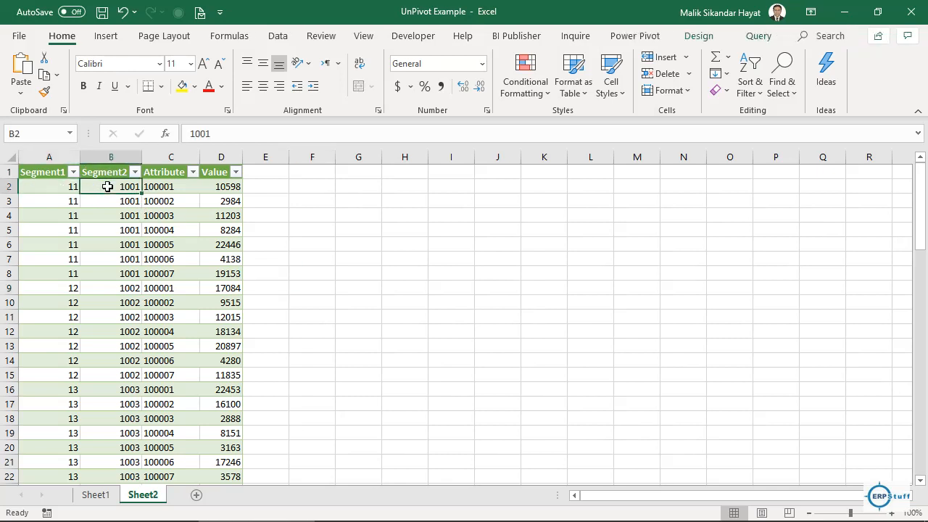
left_click(172, 189)
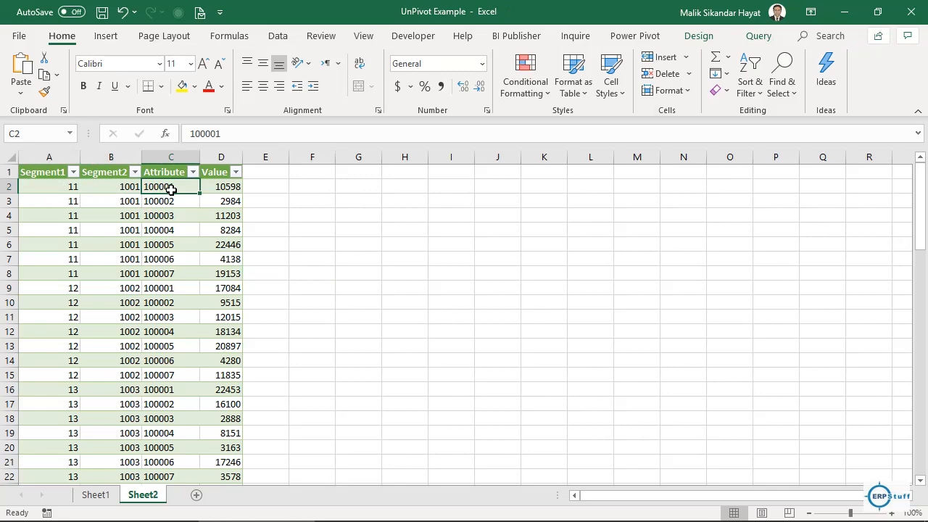
left_click(217, 187)
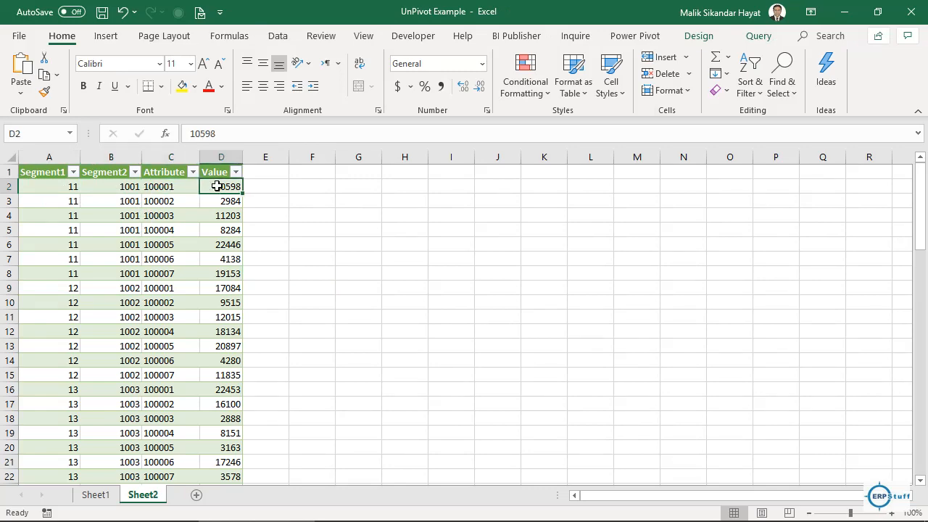
Undo the three header renames on Sheet1 (Cost Center, Company and Account Code)
left_click(95, 495)
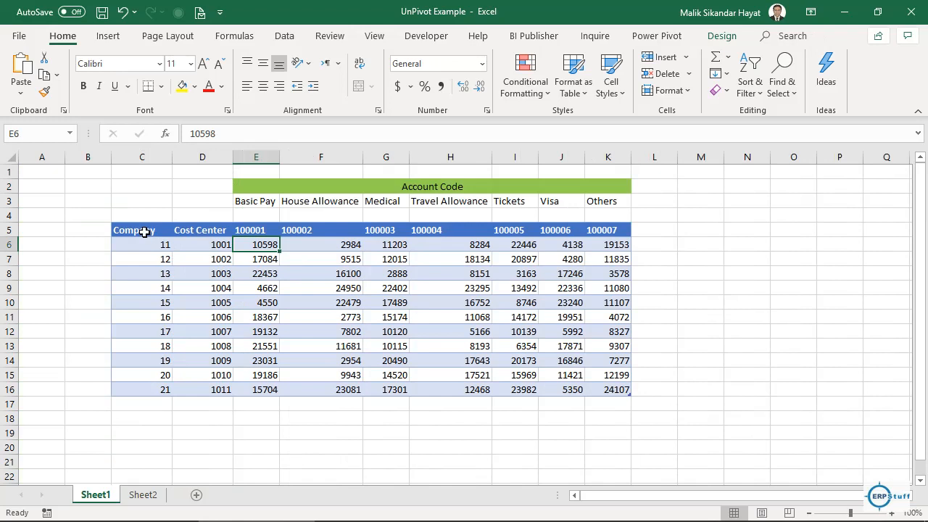
key("ctrl+z")
key("ctrl+z")
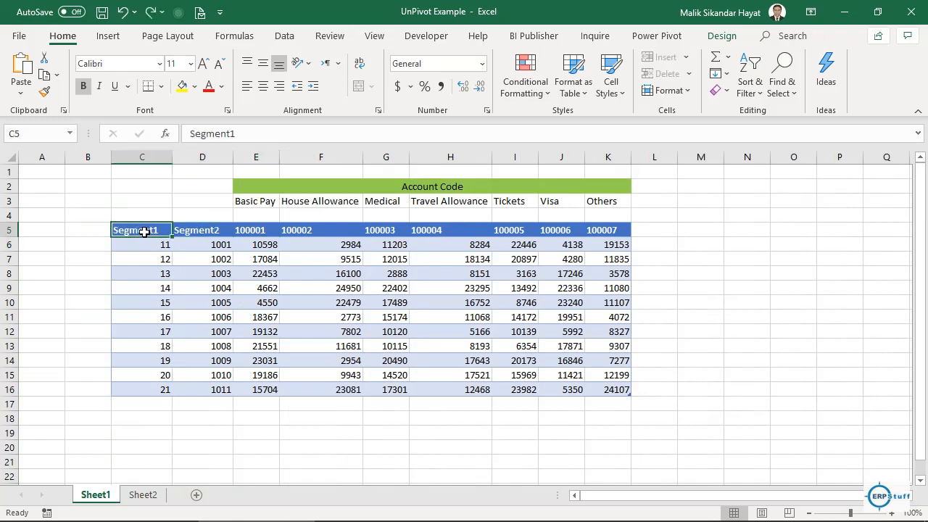
key("ctrl+z")
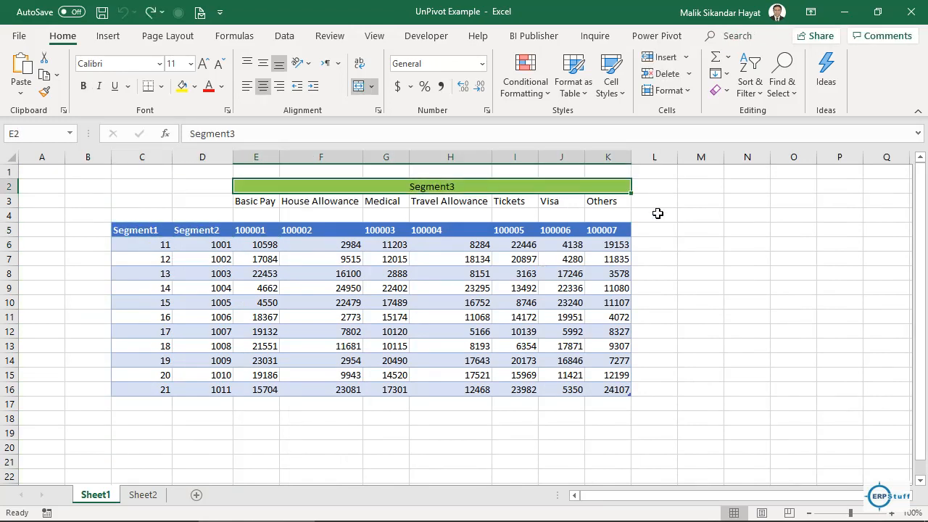
View the rows of the unpivoted result table on Sheet2
left_click(144, 496)
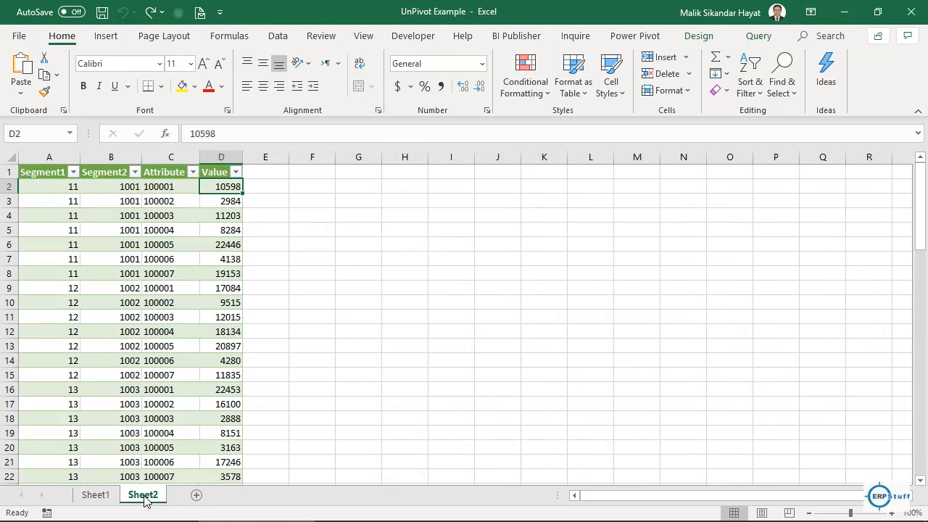
right_click(144, 497)
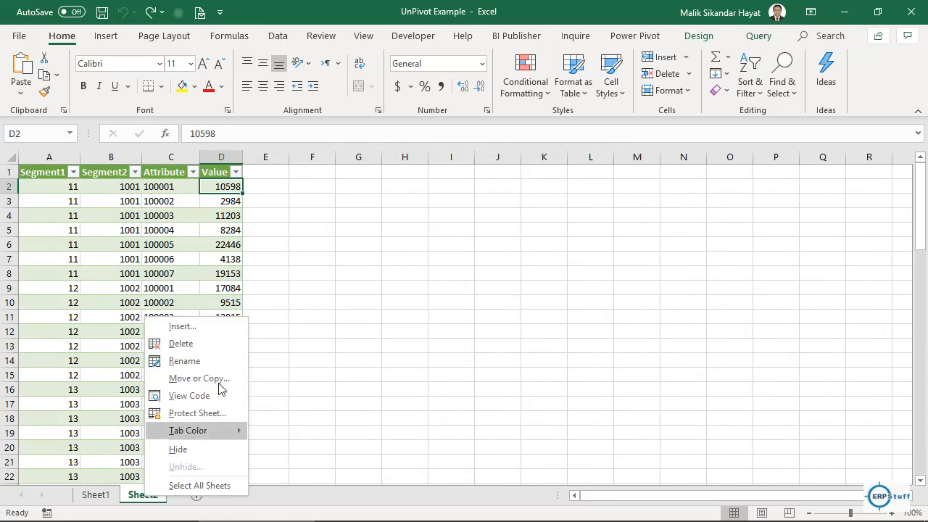
key("Escape")
left_click_drag(921, 190, 917, 149)
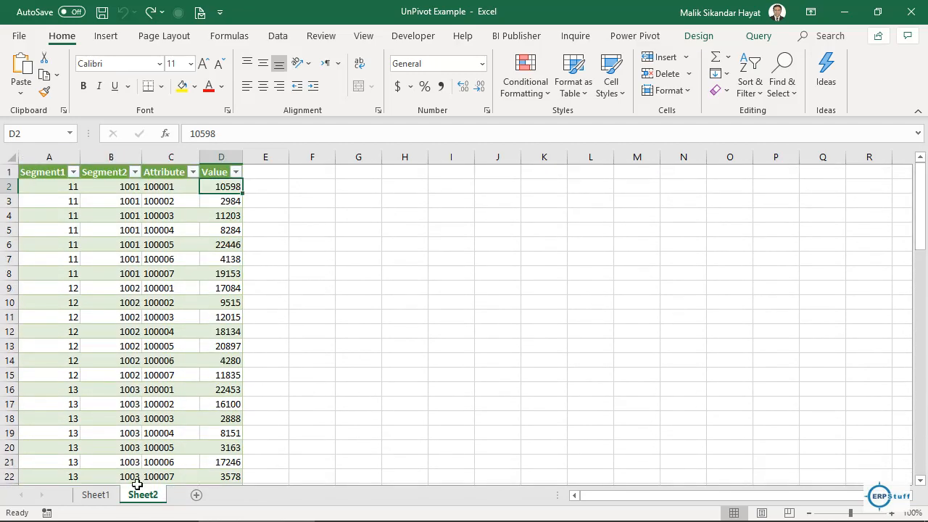
Copy the first record's Segment1 and Segment2 values from C6:D6 on Sheet1 to C18:D18 below the table
left_click(101, 497)
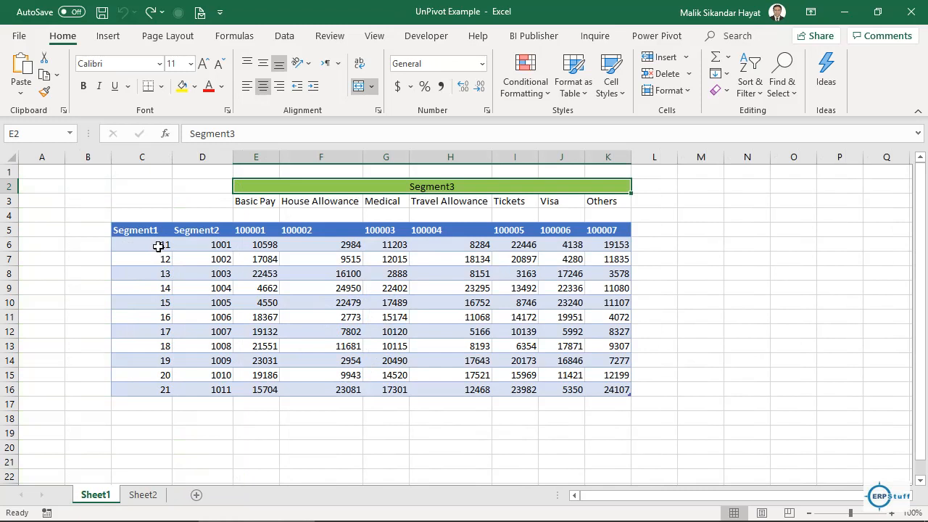
left_click_drag(158, 246, 194, 245)
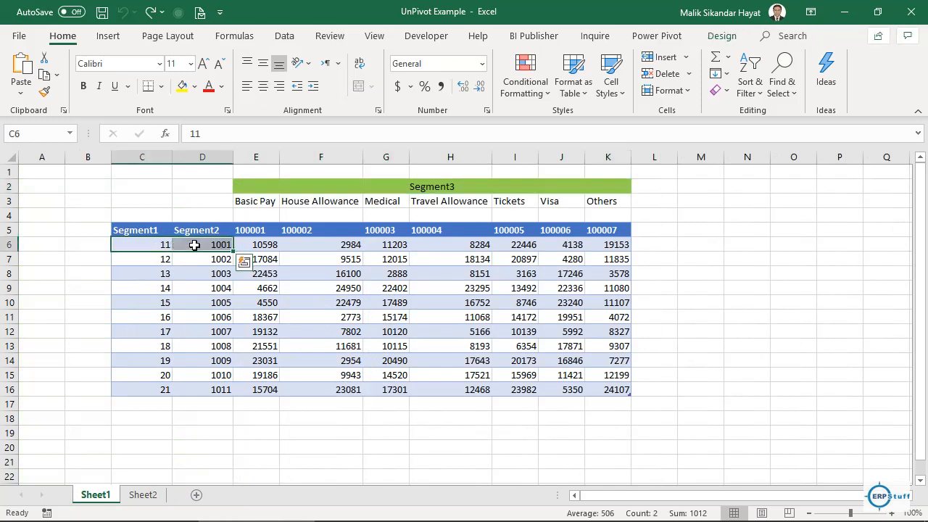
key("ctrl+c")
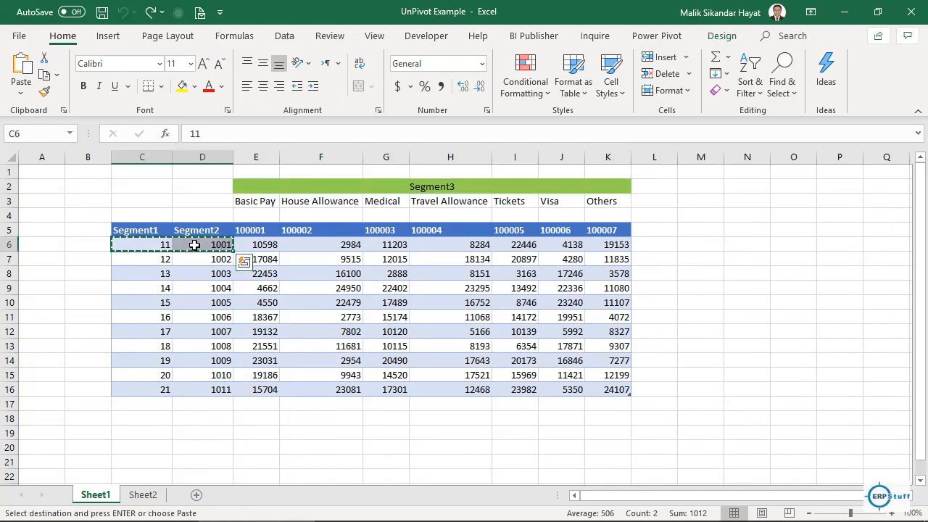
left_click(155, 420)
key("ctrl+v")
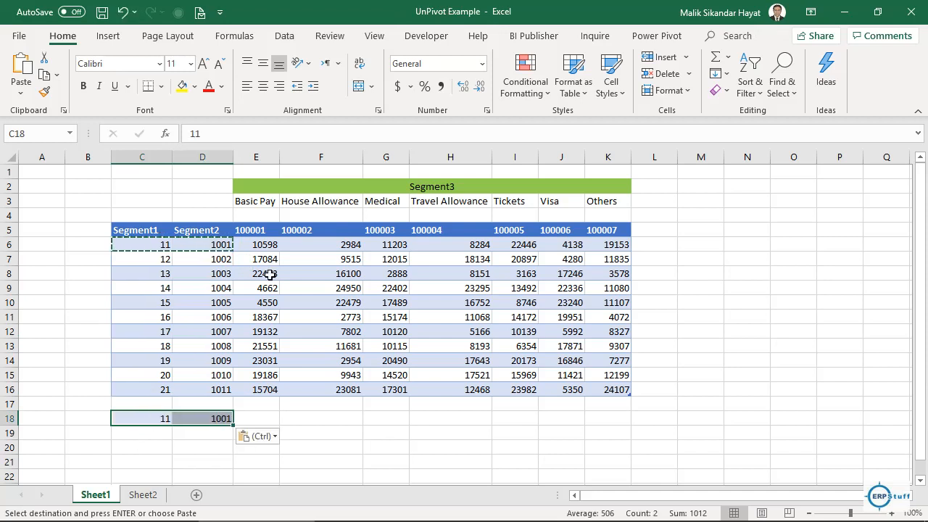
Copy the Basic Pay account code header from E5 into E18, beside the copied segment values
left_click(266, 232)
key("ctrl+c")
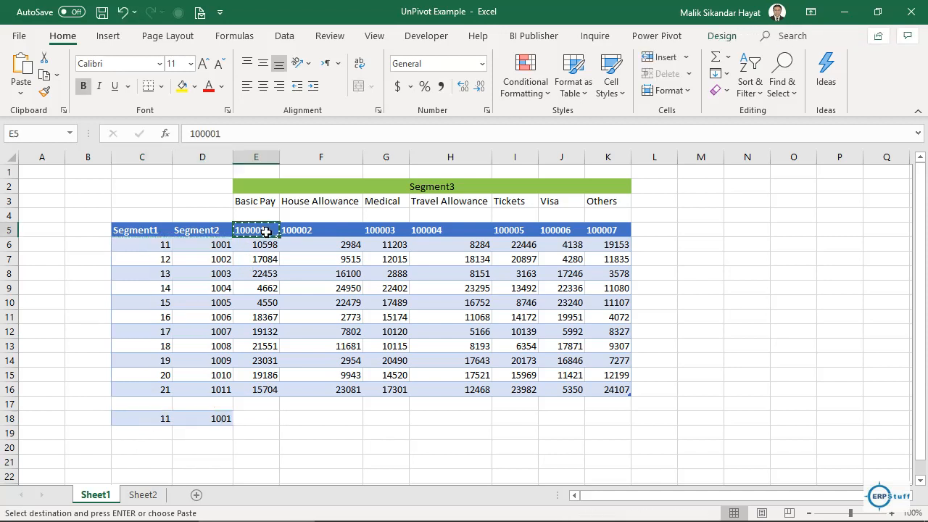
left_click(251, 420)
key("ctrl+v")
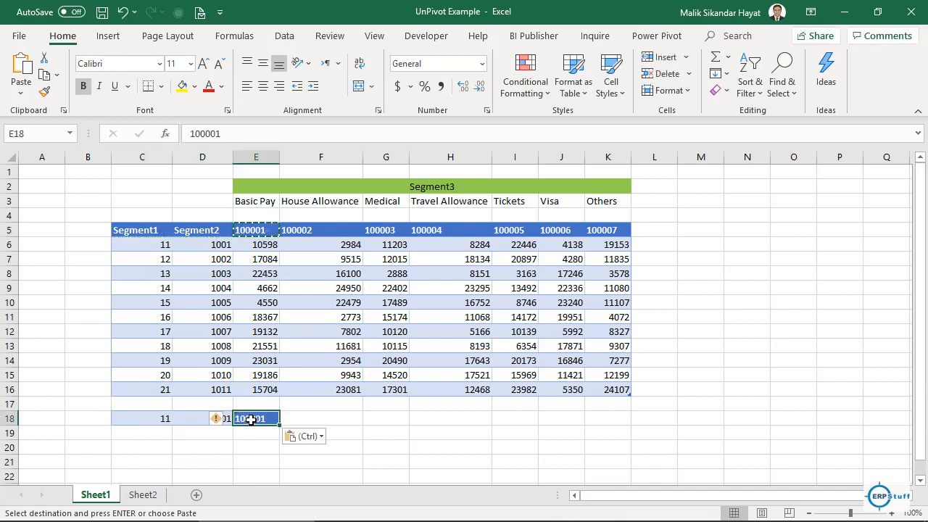
Copy the first record's Basic Pay amount from E6 into F18, beside the copied account code
left_click(269, 247)
key("ctrl+c")
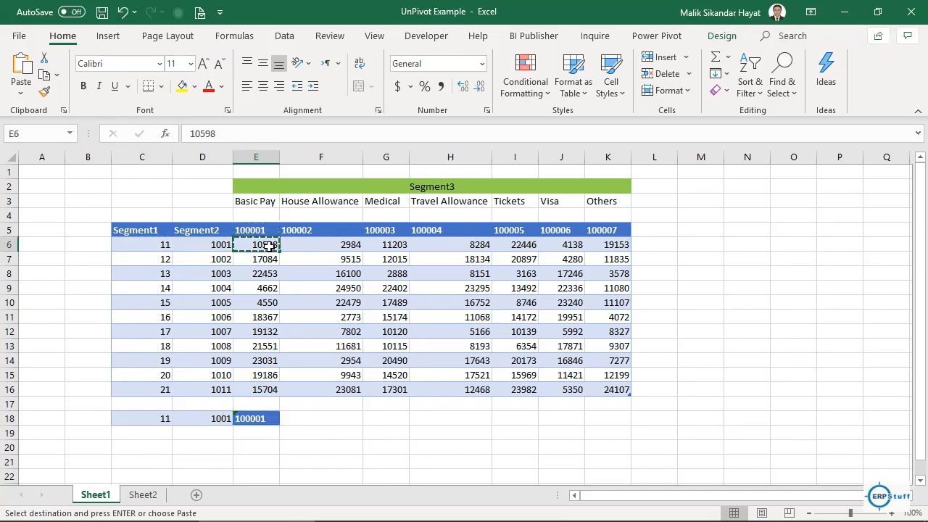
left_click(305, 421)
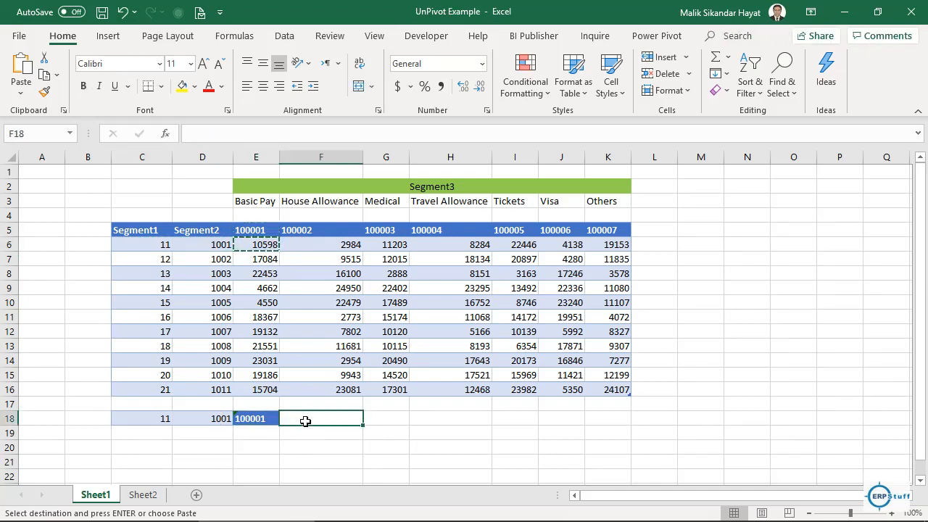
key("ctrl+v")
Copy the first record's Segment1 and Segment2 values from C6:D6 to C19:D19 to start a second row
left_click_drag(160, 244, 200, 244)
key("ctrl+c")
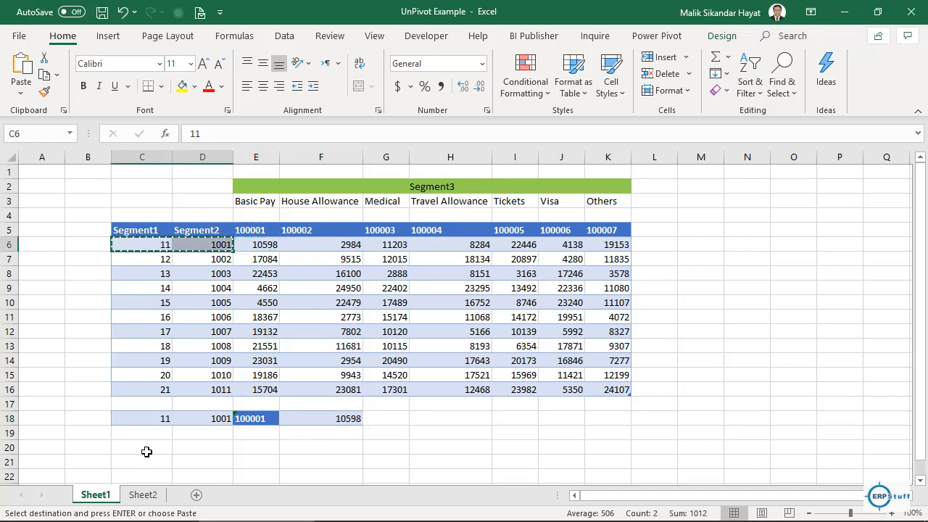
left_click(156, 433)
key("ctrl+v")
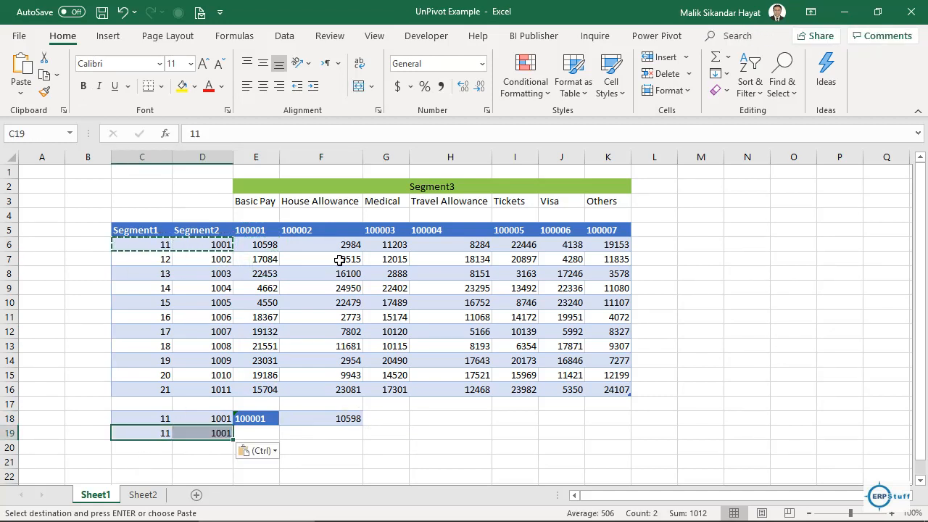
Complete row 19 by copying the House Allowance account code from F5 into E19 and its first amount from F6 into F19
left_click(294, 231)
key("ctrl+c")
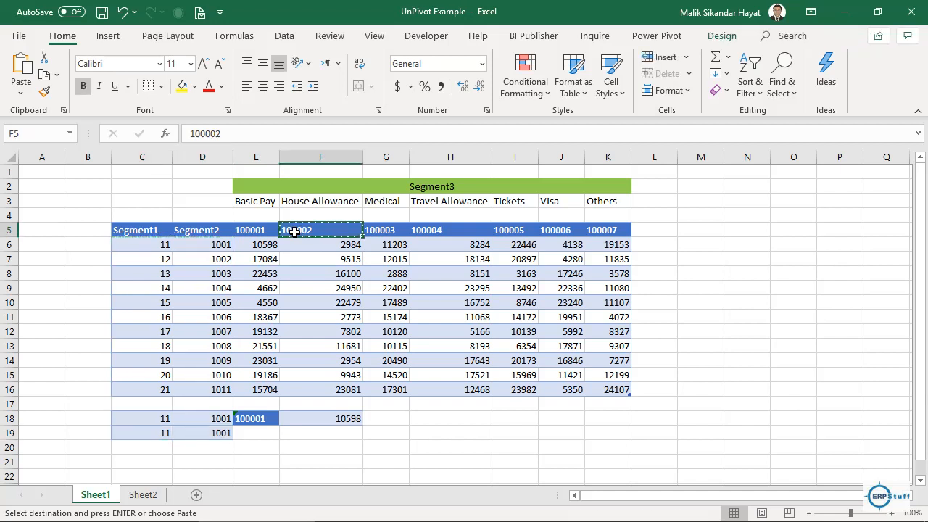
left_click(251, 435)
key("ctrl+v")
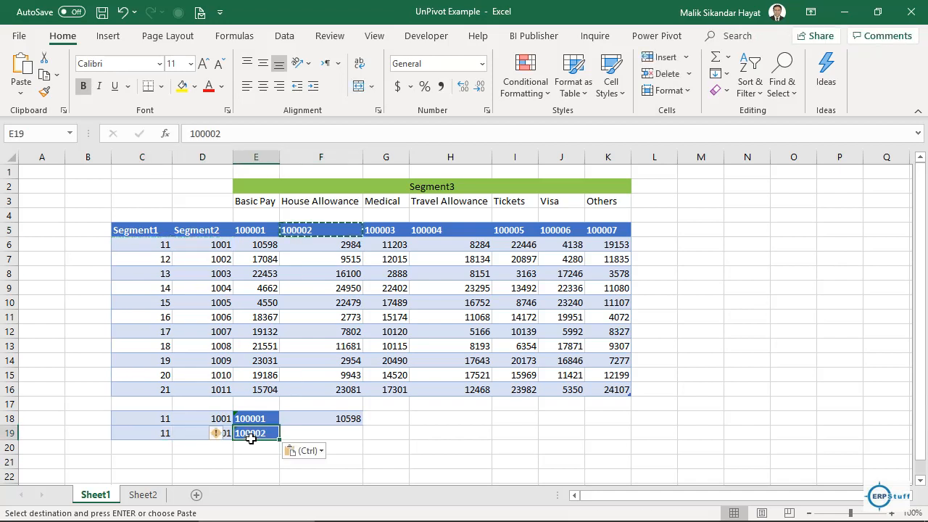
left_click(340, 245)
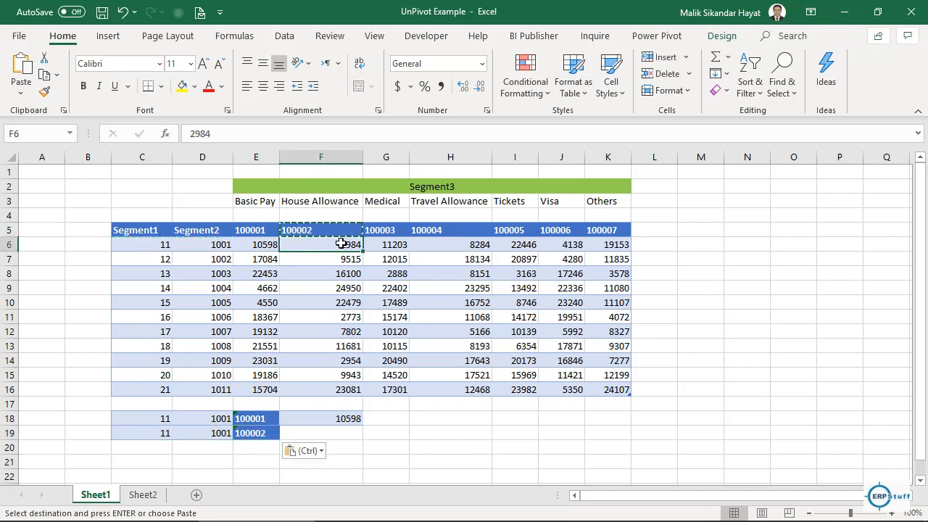
key("ctrl+c")
left_click(313, 435)
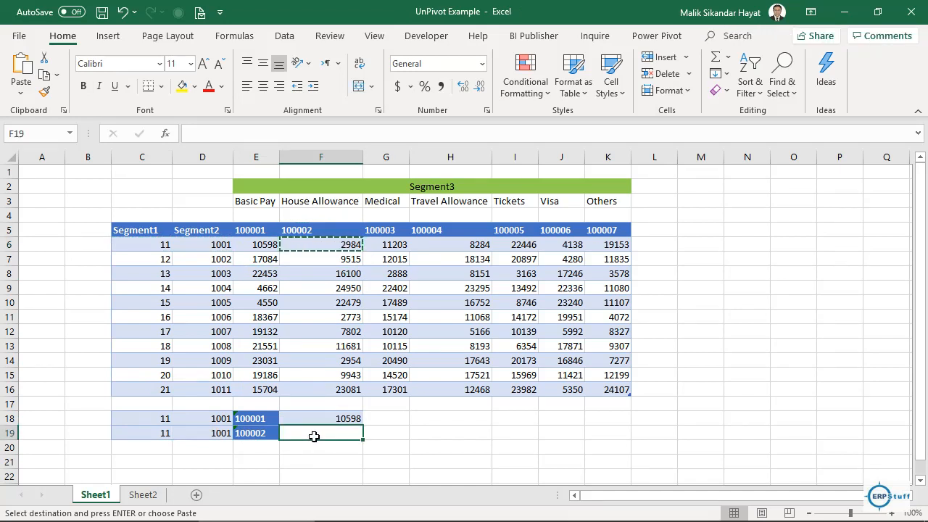
key("ctrl+v")
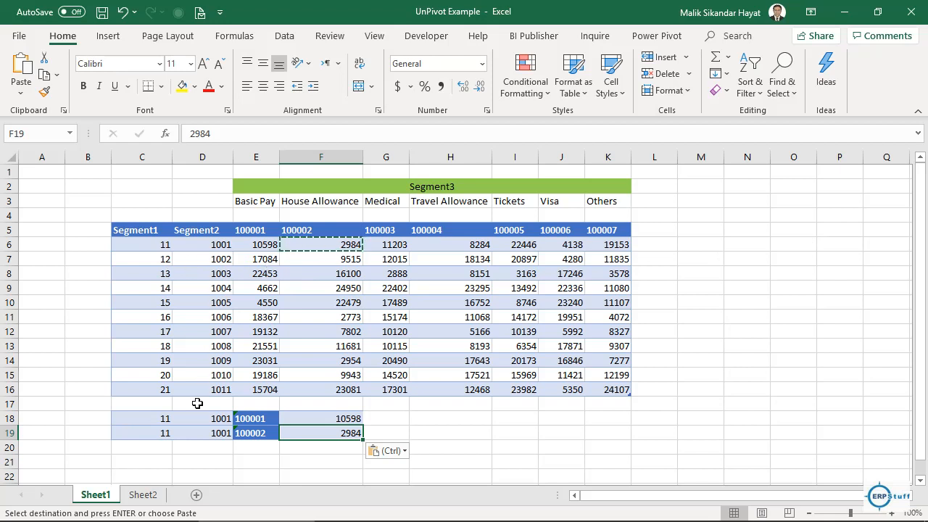
Delete rows 18 and 19, which hold the manually copied example records
left_click_drag(12, 419, 12, 433)
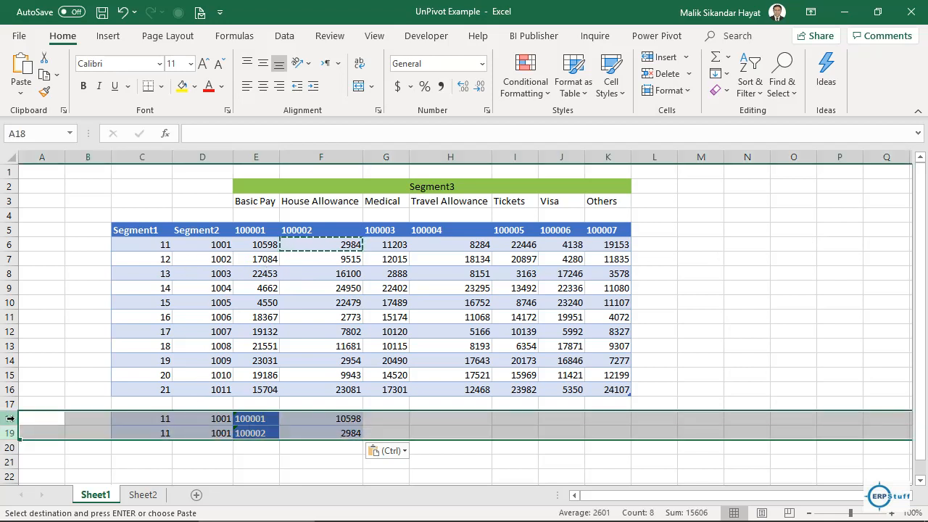
right_click(10, 418)
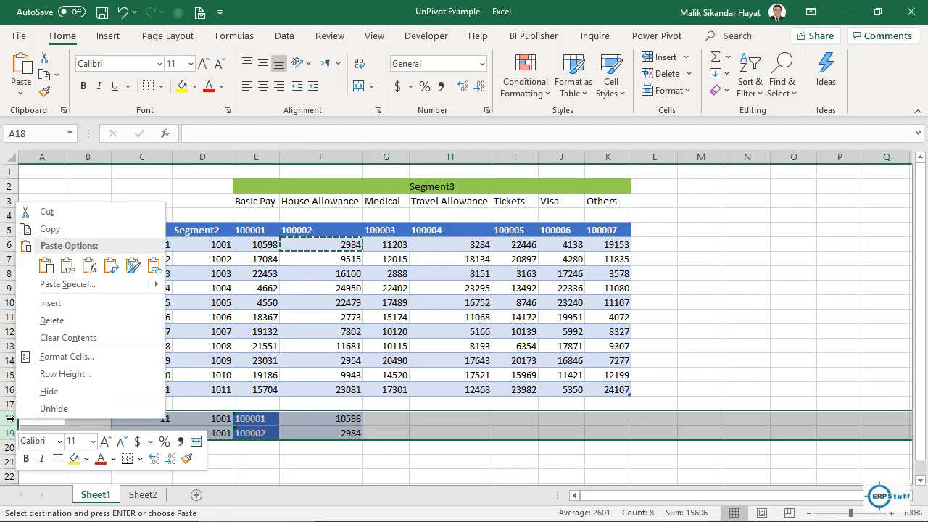
left_click(52, 319)
left_click(82, 321)
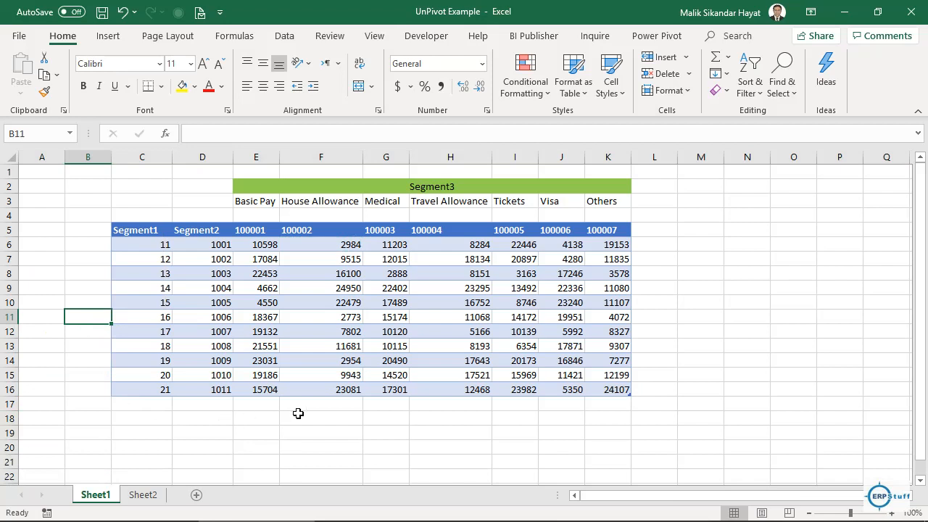
Select a cell in the payroll table and view its table design settings
left_click(282, 259)
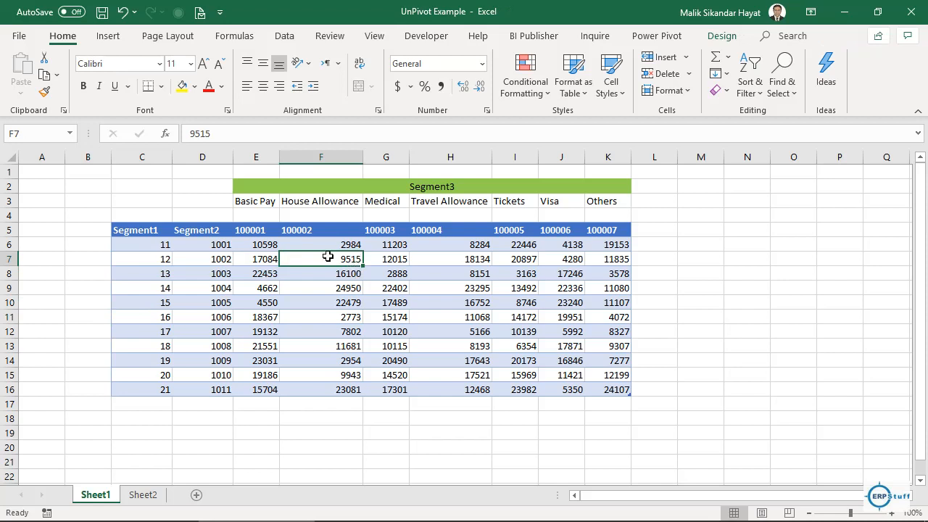
left_click(165, 248)
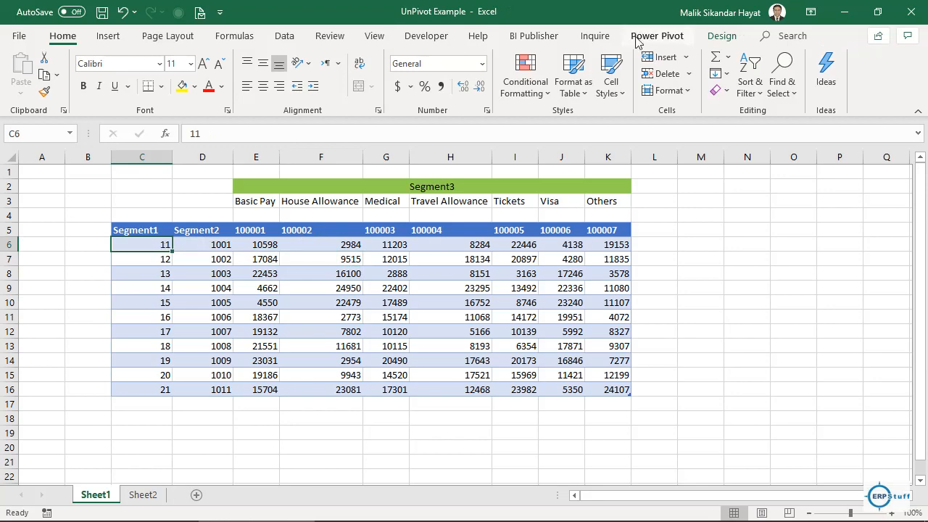
left_click(719, 37)
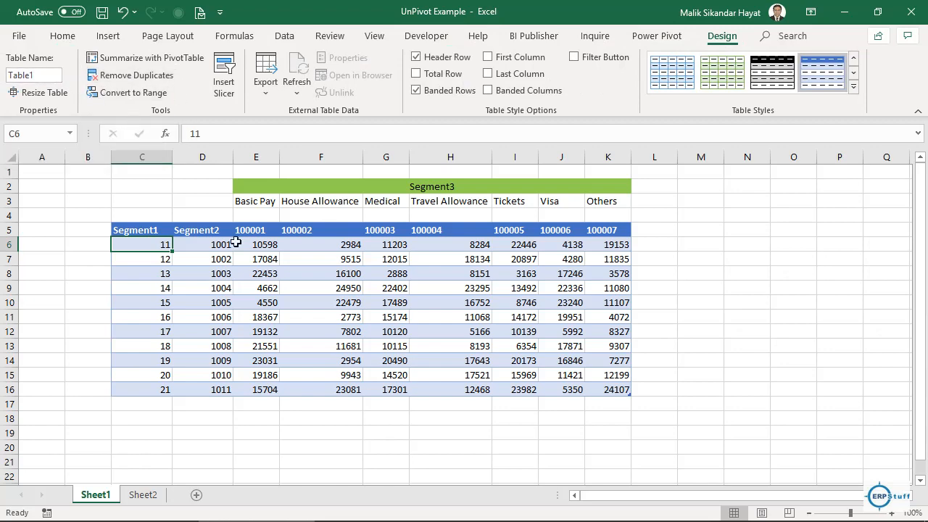
Delete the existing Table1 query from the workbook's queries and close the query list
left_click(285, 38)
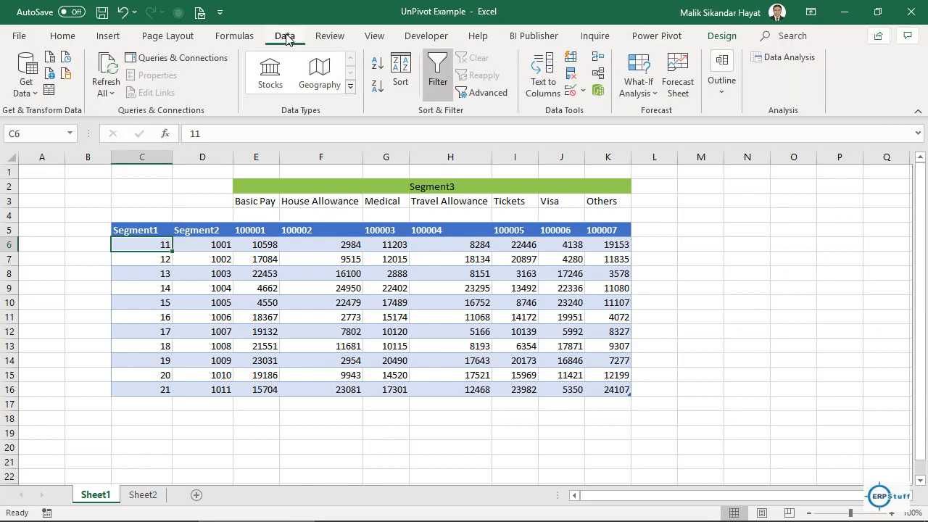
left_click(173, 61)
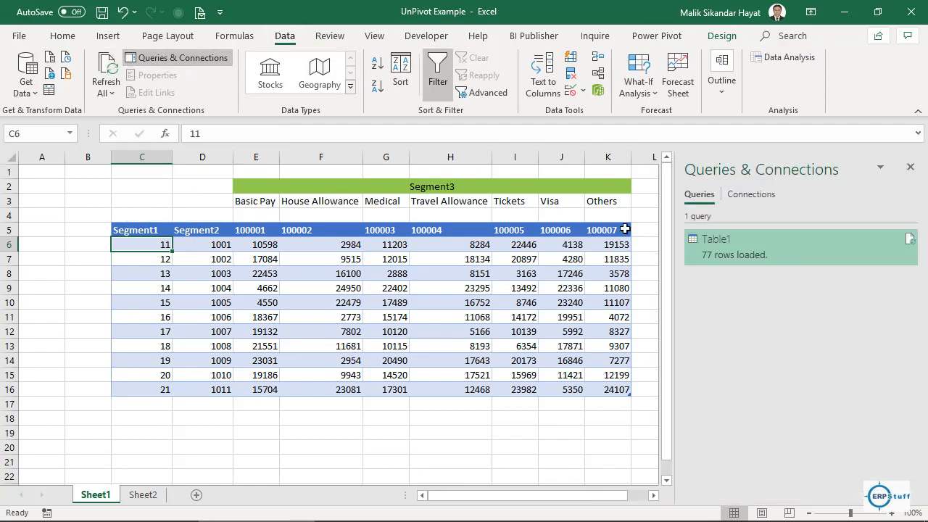
mouse_move(816, 253)
mouse_move(772, 246)
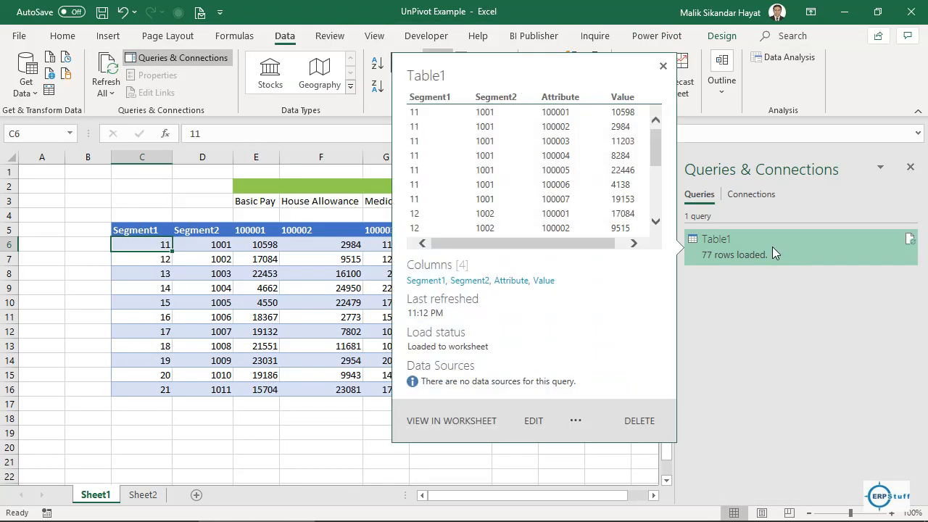
left_click(638, 420)
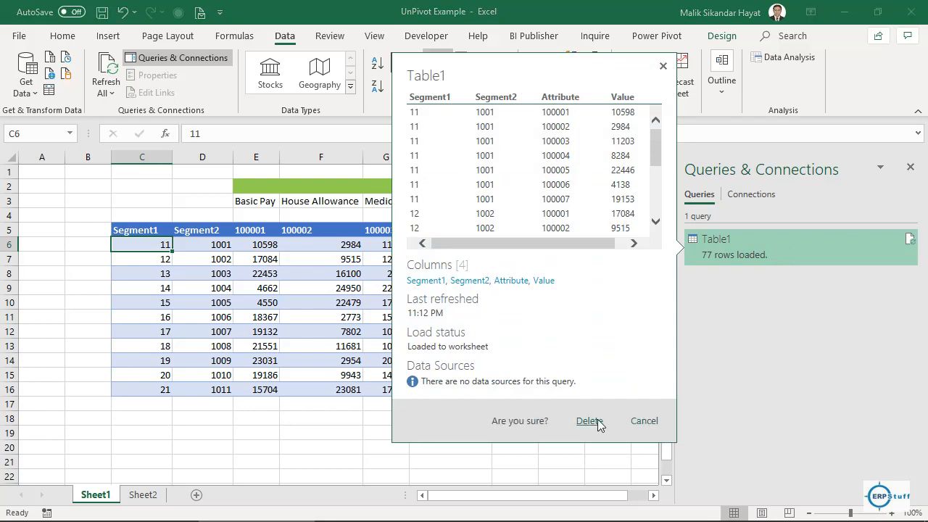
left_click(604, 420)
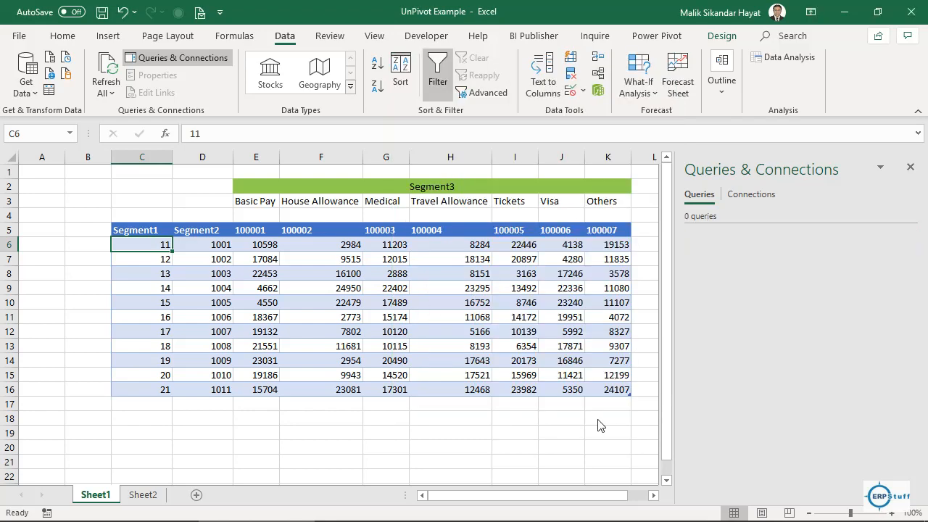
left_click(910, 167)
Permanently delete Sheet2, which holds the earlier unpivoted result table
left_click(145, 495)
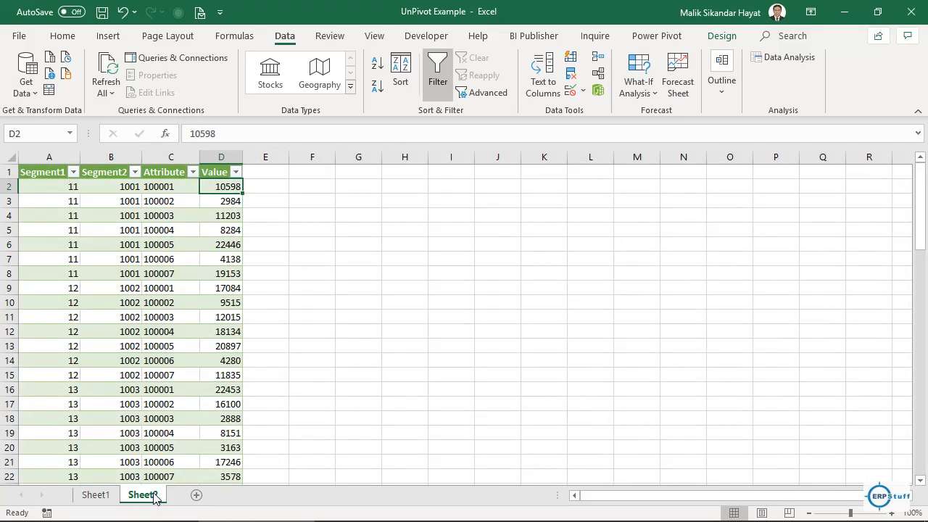
right_click(153, 495)
left_click(201, 345)
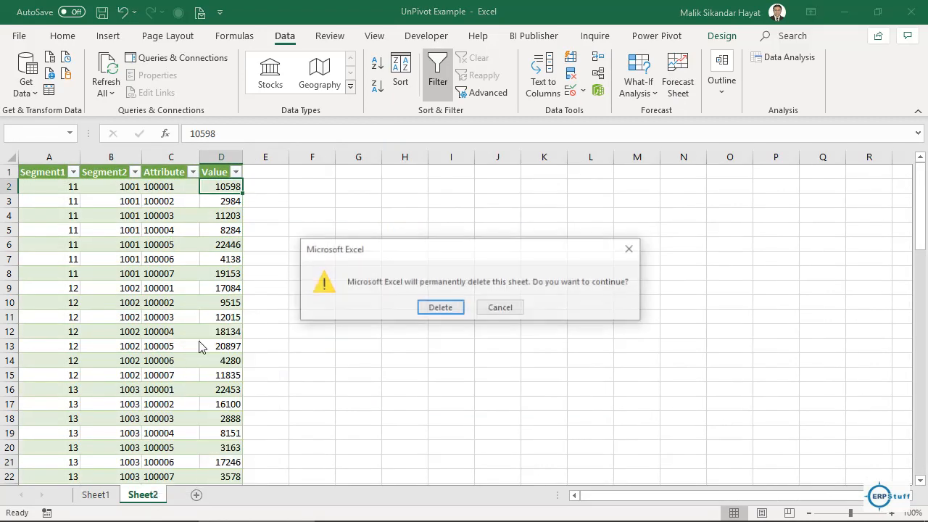
left_click(442, 310)
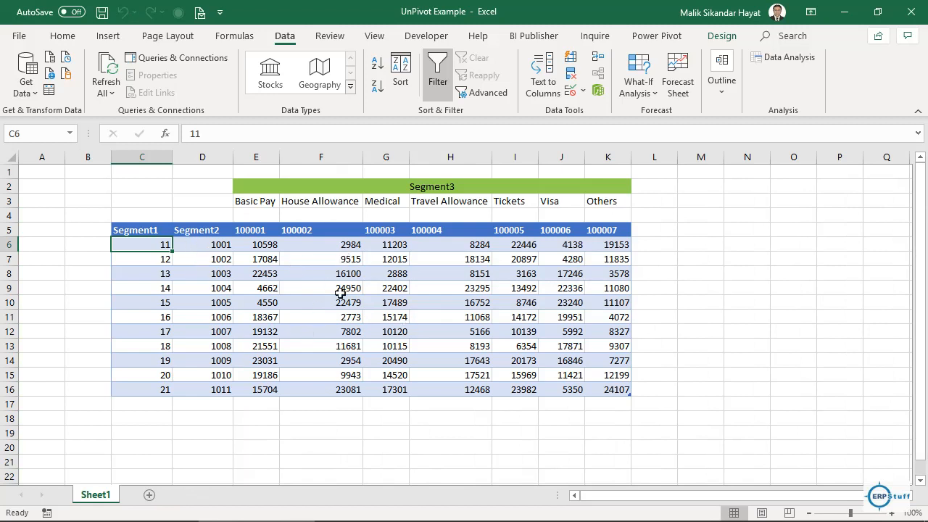
Examine the payroll table's amounts and segment values, and the Segment3 and pay item headings in E2:K3 above it
left_click(292, 257)
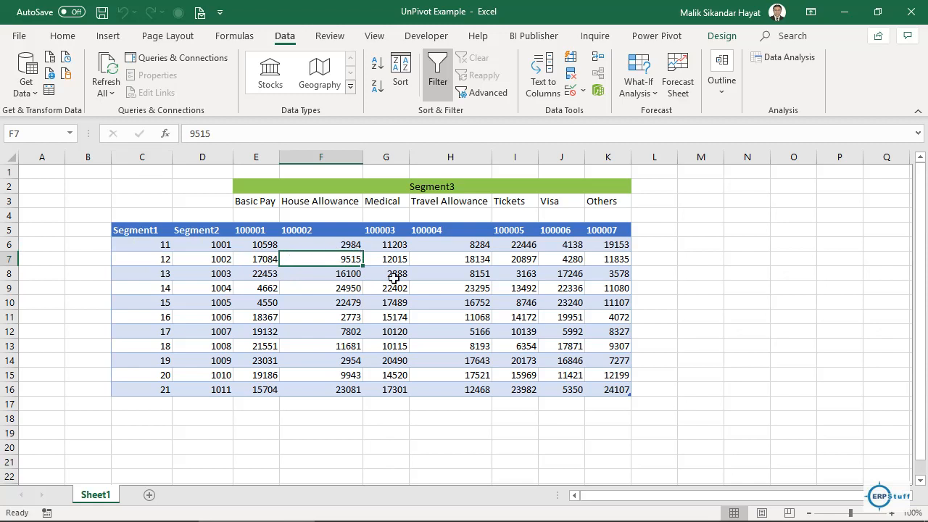
key("Right")
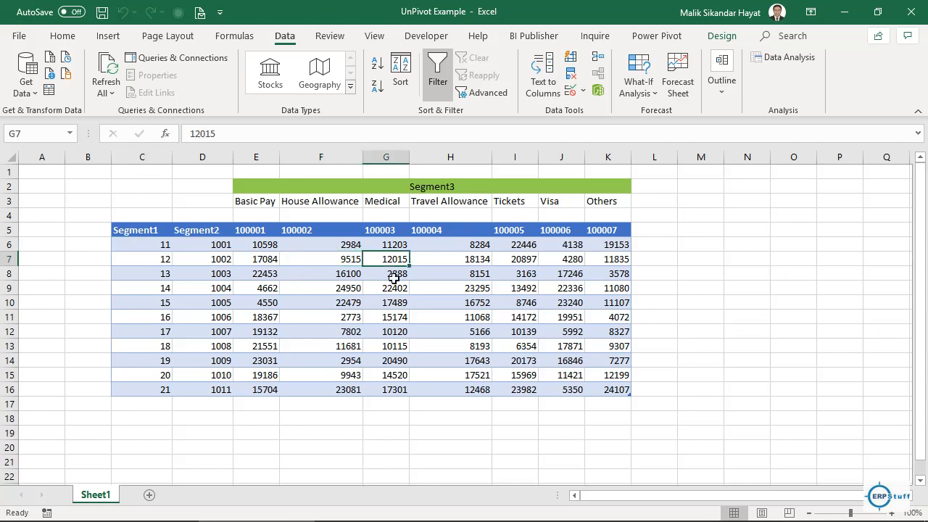
key("Left")
key("Left")
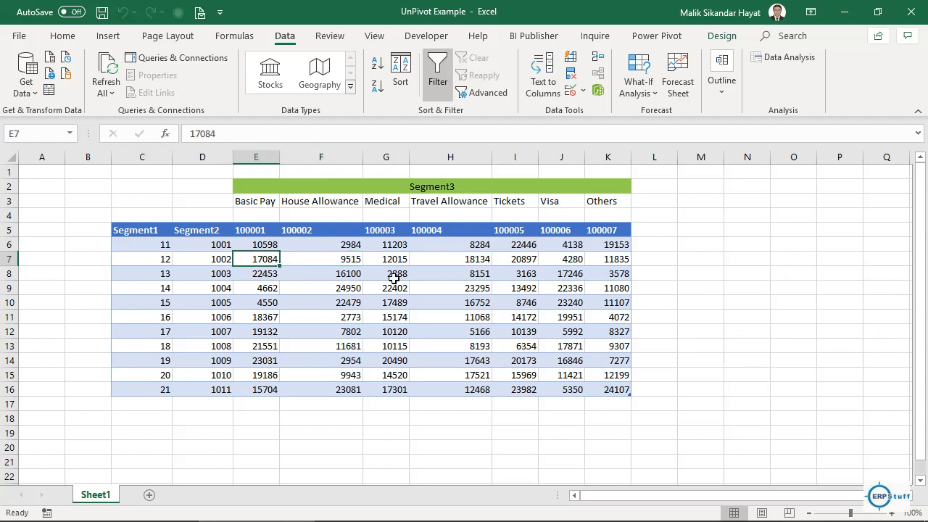
key("Right")
key("Right")
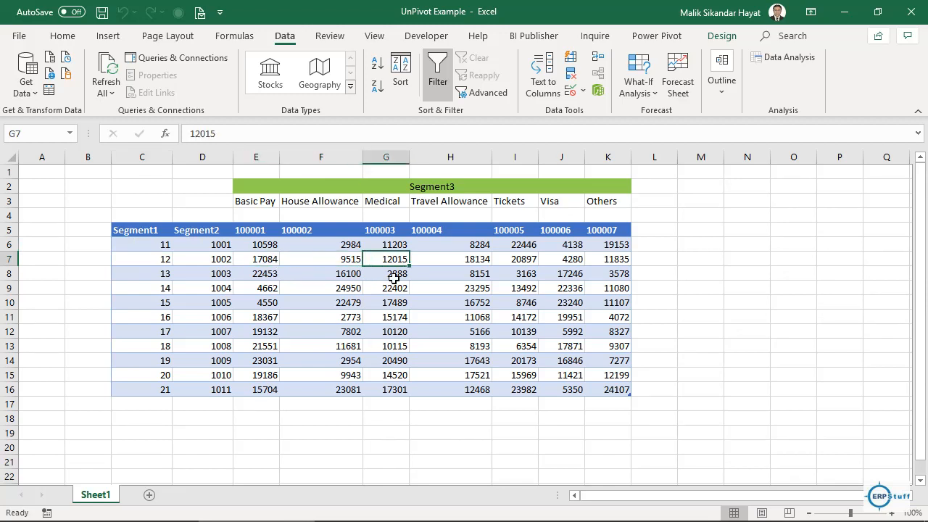
key("Left")
key("Right")
key("Left")
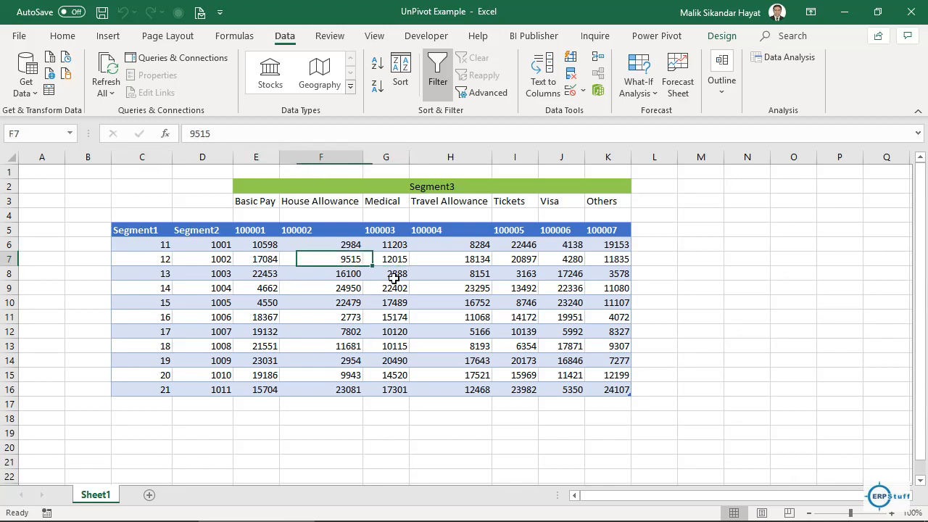
key("Left")
key("Up")
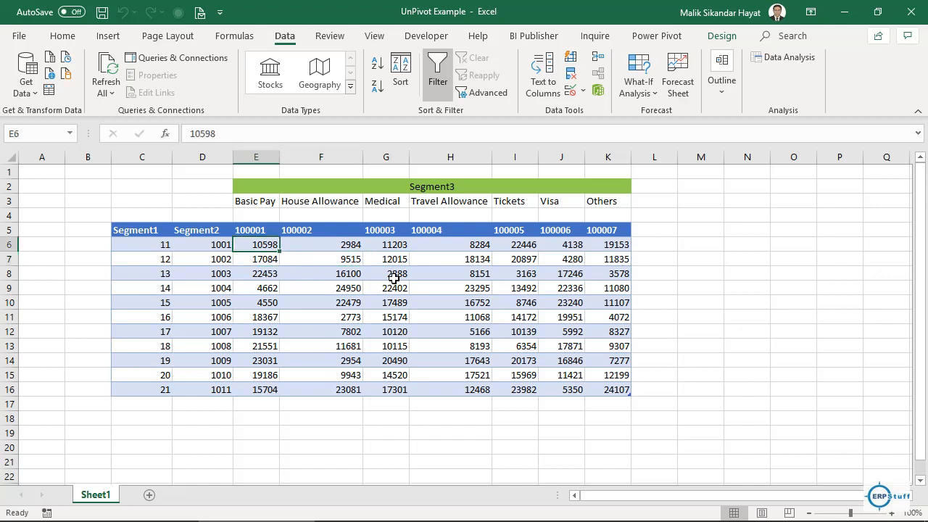
key("Left")
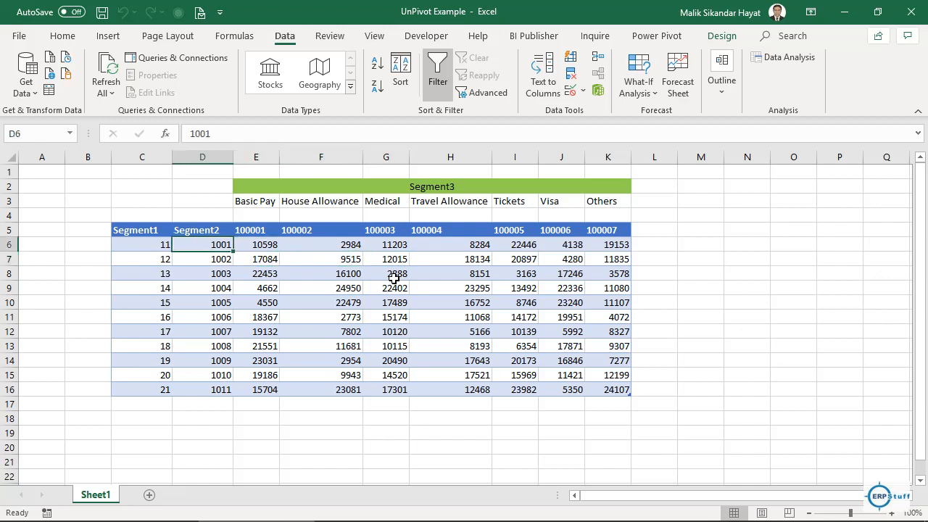
key("Left")
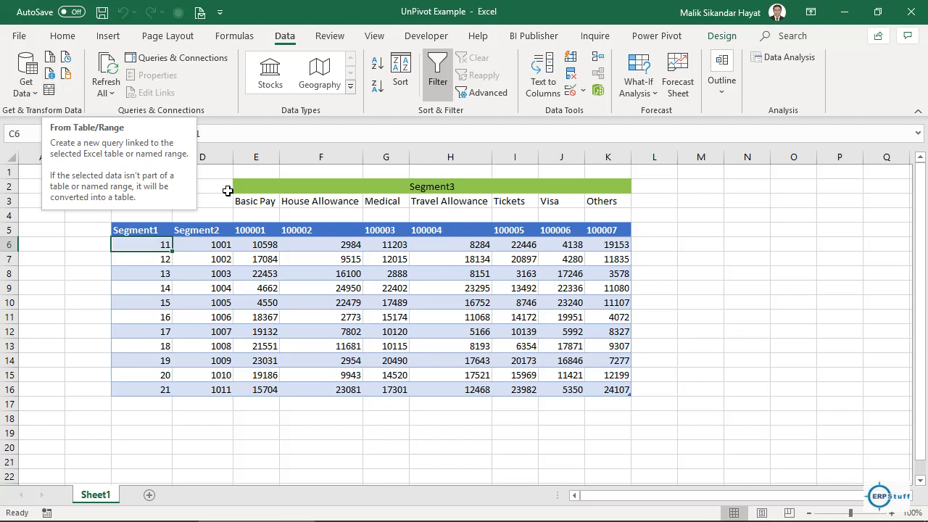
left_click(202, 229)
left_click(250, 216)
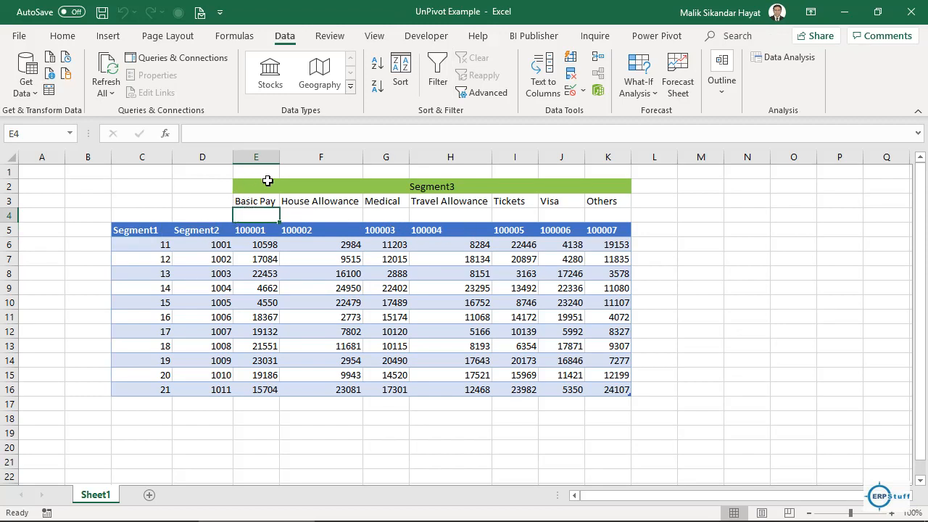
left_click_drag(266, 185, 272, 202)
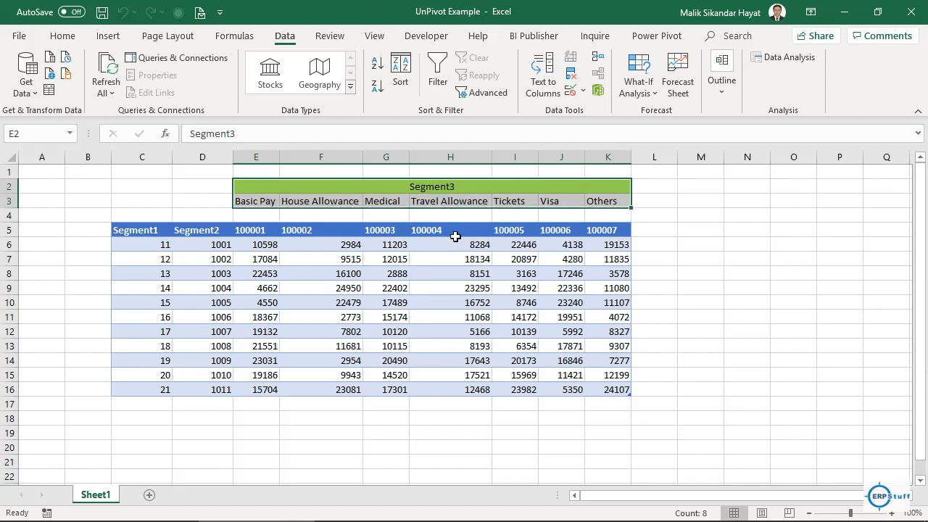
Create a new query from the payroll table, starting at C6, and open it in the Power Query Editor
left_click(152, 247)
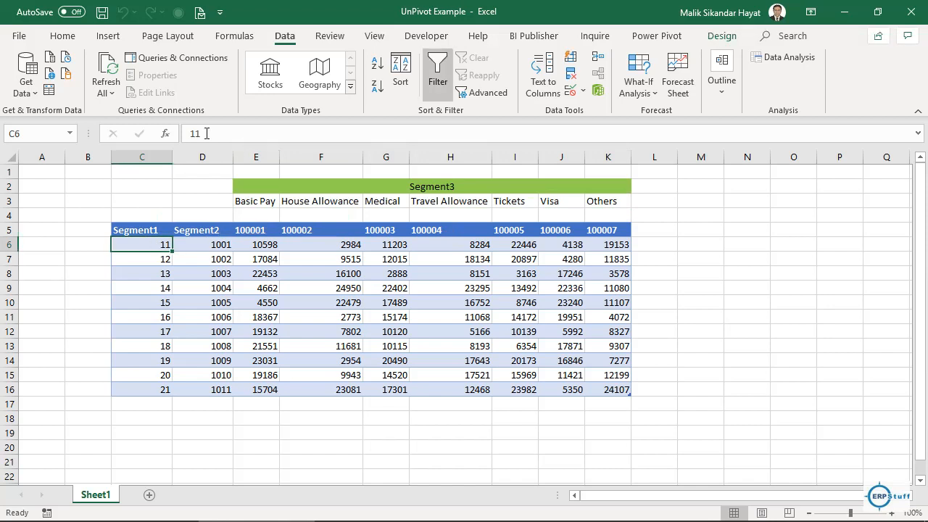
left_click(48, 93)
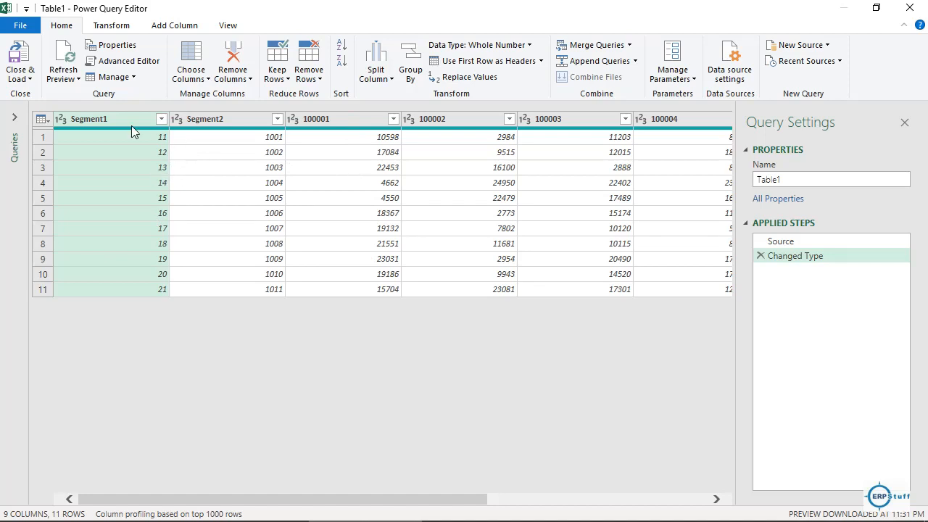
left_click(202, 120, "ctrl")
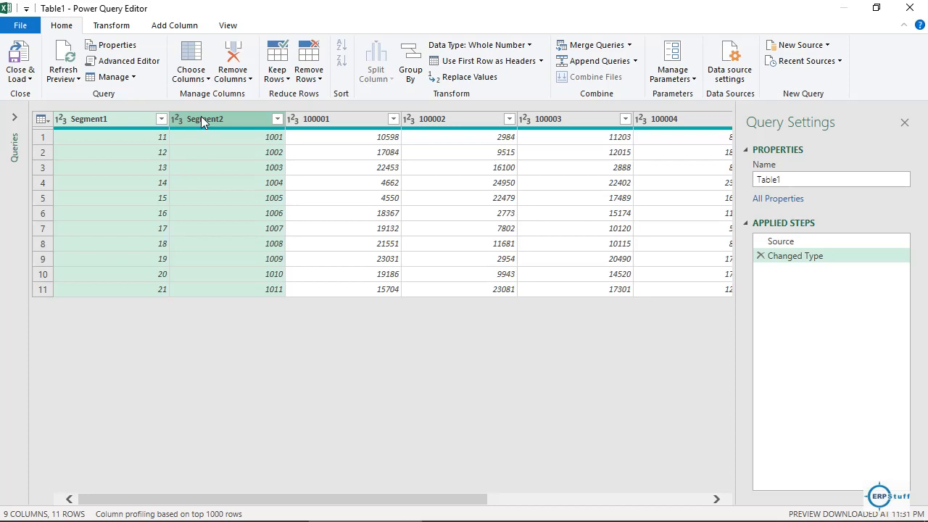
left_click(116, 27)
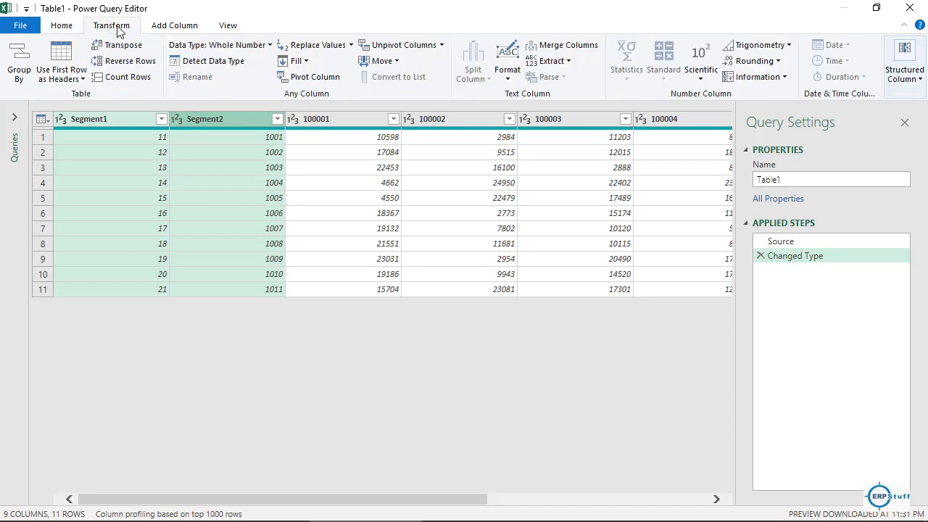
left_click(441, 45)
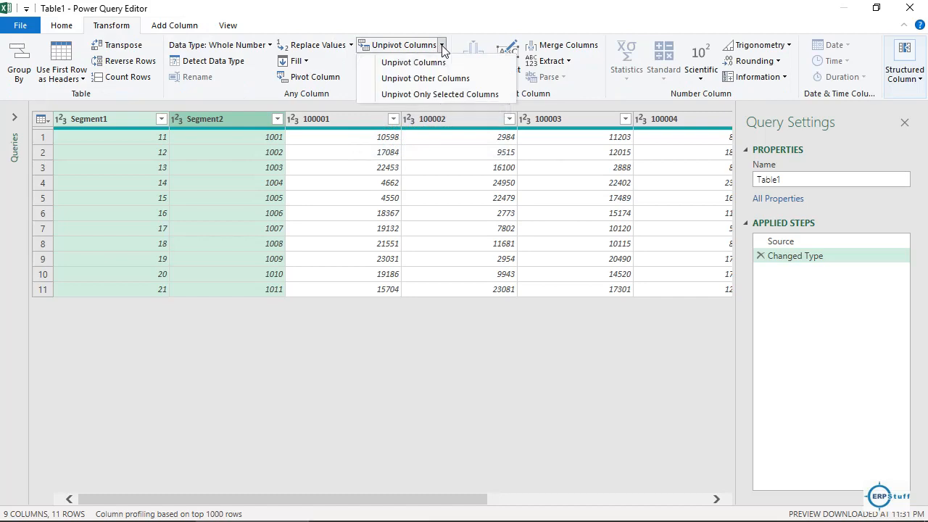
left_click(442, 45)
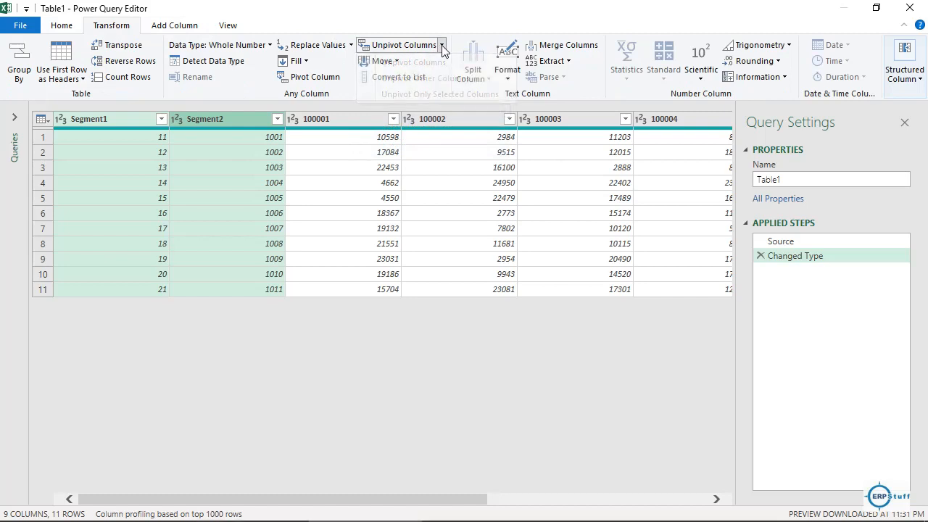
right_click(171, 165)
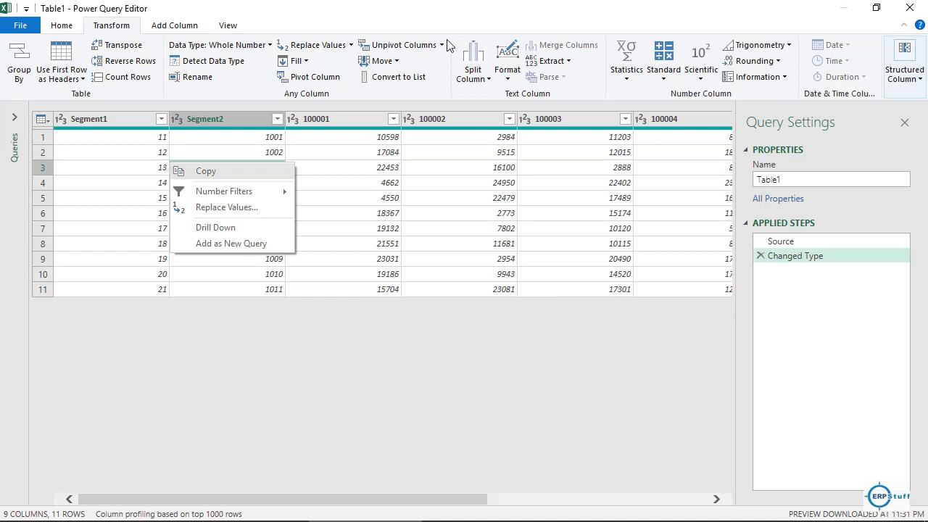
left_click(127, 95)
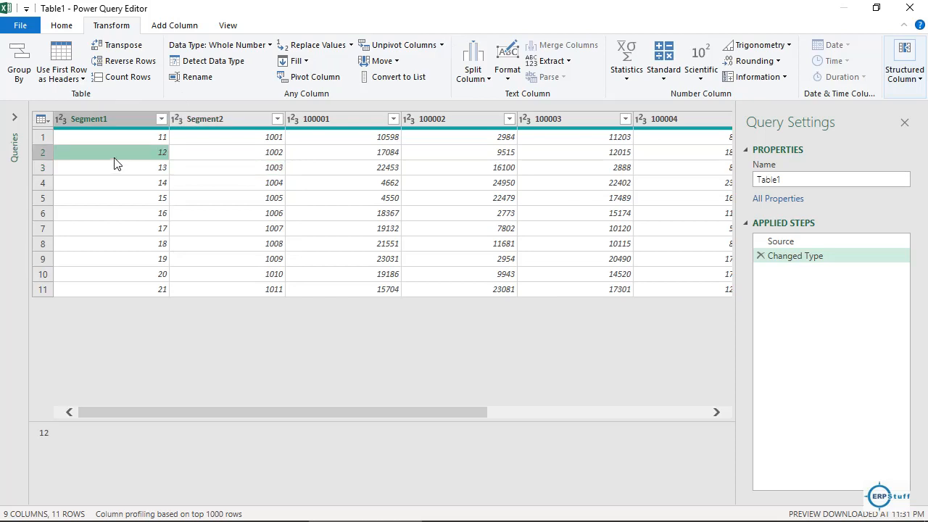
Unpivot all columns other than Segment1 and Segment2 in the Table1 query
left_click(125, 119)
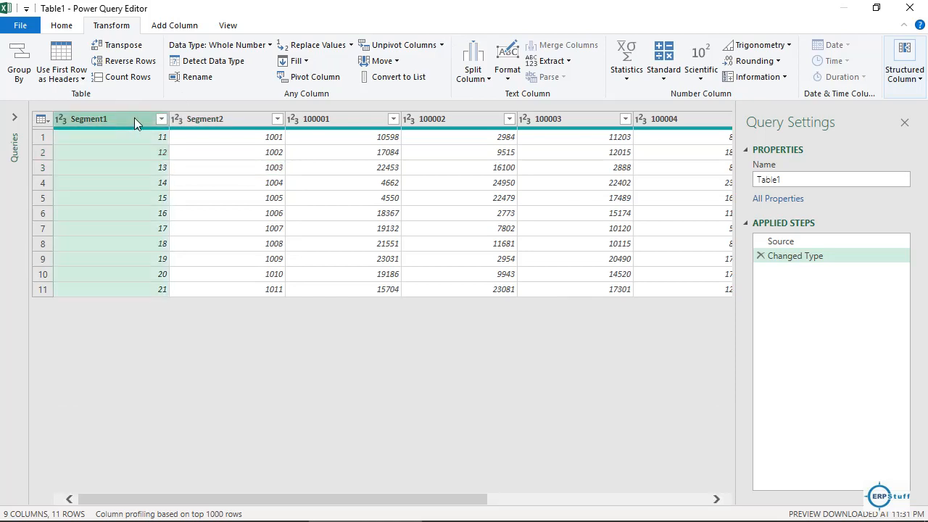
left_click(199, 119, "ctrl")
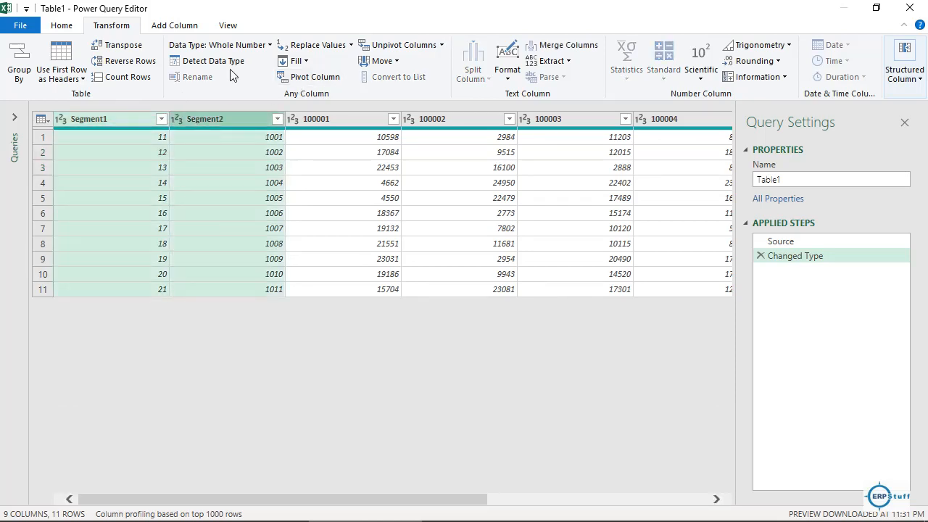
left_click(443, 46)
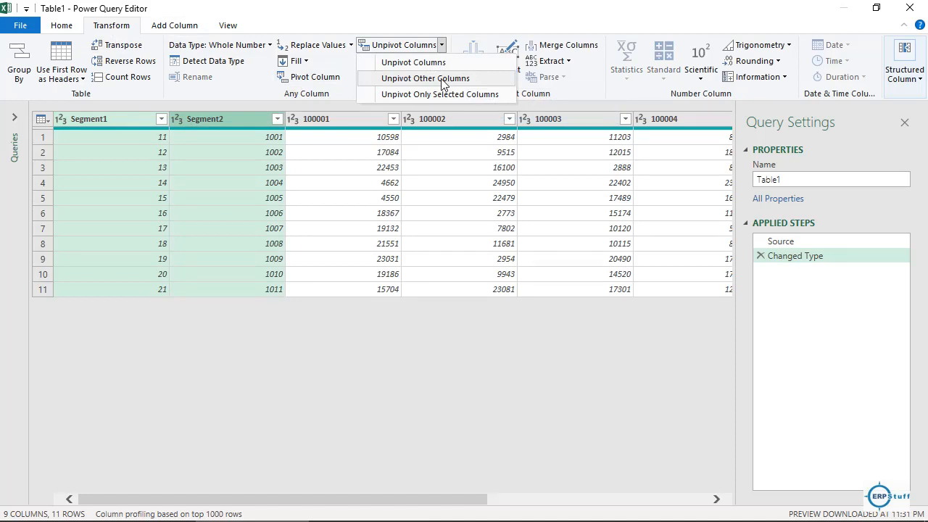
left_click(443, 80)
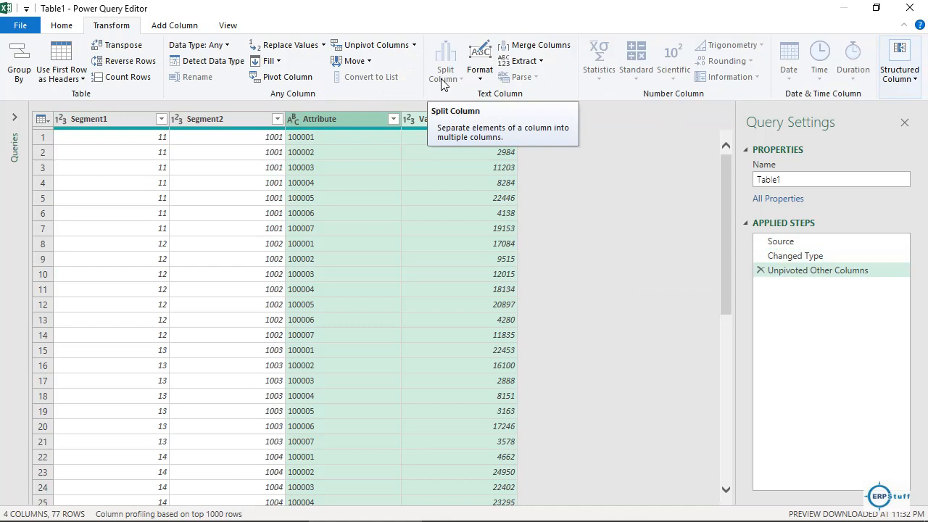
Close the query editor and load the unpivoted Table1 query into a new worksheet
left_click(359, 244)
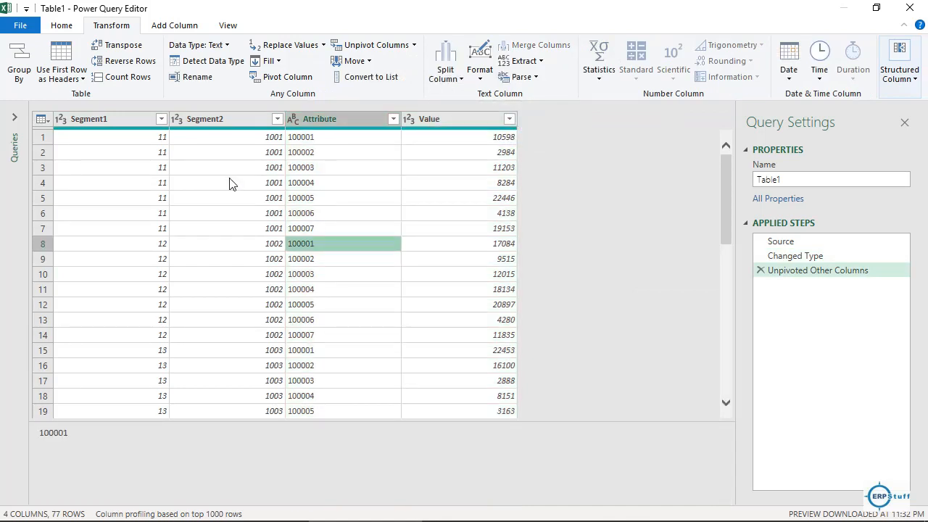
left_click(63, 26)
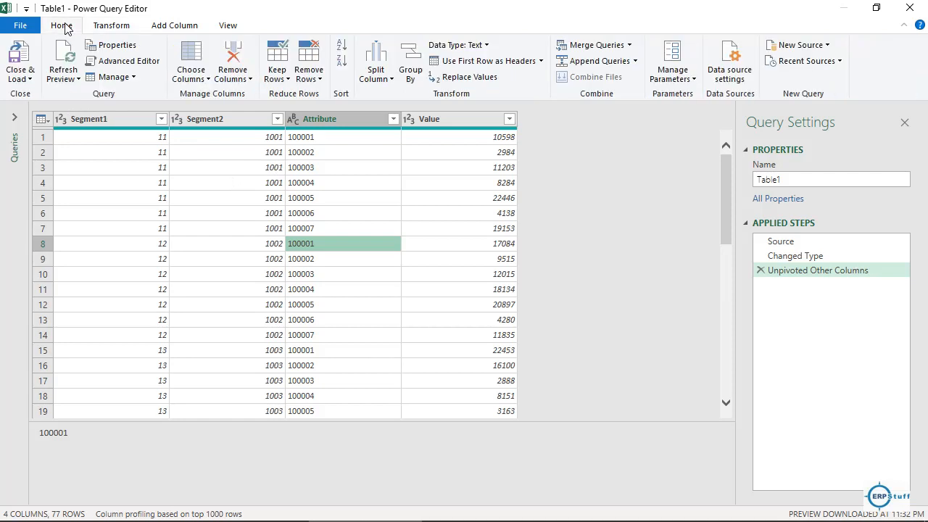
left_click(26, 55)
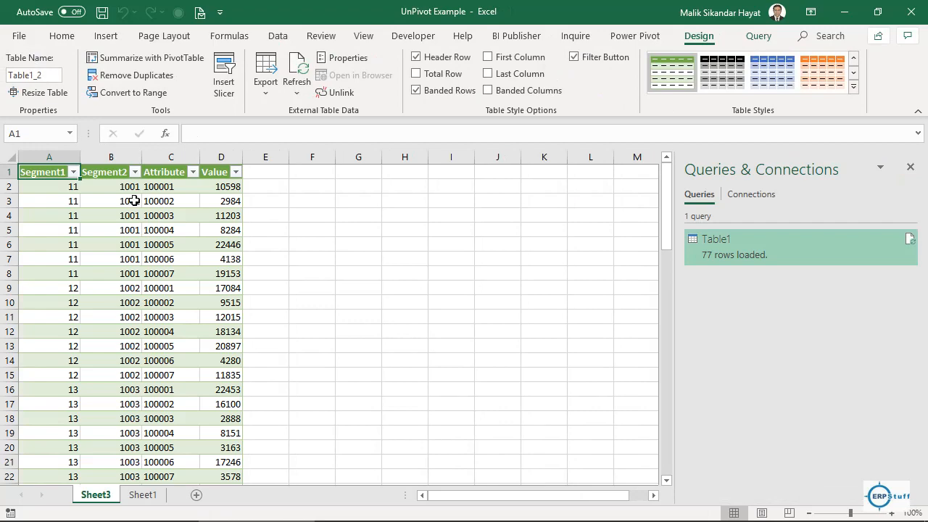
Examine the unpivoted rows on Sheet3 from the beginning of the table to its end and back
left_click(130, 225)
key("Down")
key("Down")
key("Down")
key("Down")
key("Down")
key("Down")
key("Down")
key("Down")
key("Down")
key("Down")
key("Down")
key("Down")
key("Down")
key("Down")
key("Down")
key("Down")
key("Down")
key("Down")
key("Down")
key("Down")
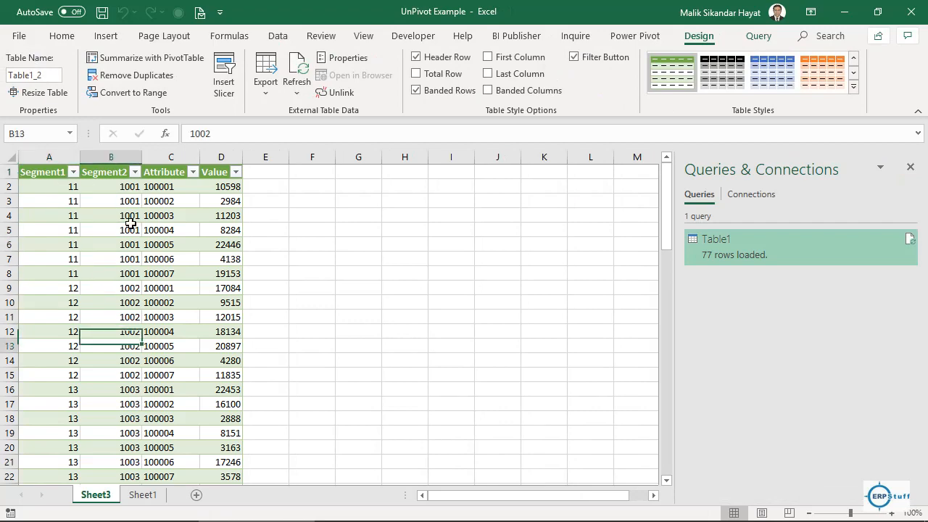
key("Down")
key("Down")
key("Down")
key("Down")
key("Down")
key("Down")
key("Down")
key("Down")
key("Down")
key("Down")
key("Down")
key("Down")
key("Down")
key("Down")
key("Down")
key("Down")
key("Down")
key("Down")
key("Down")
key("Down")
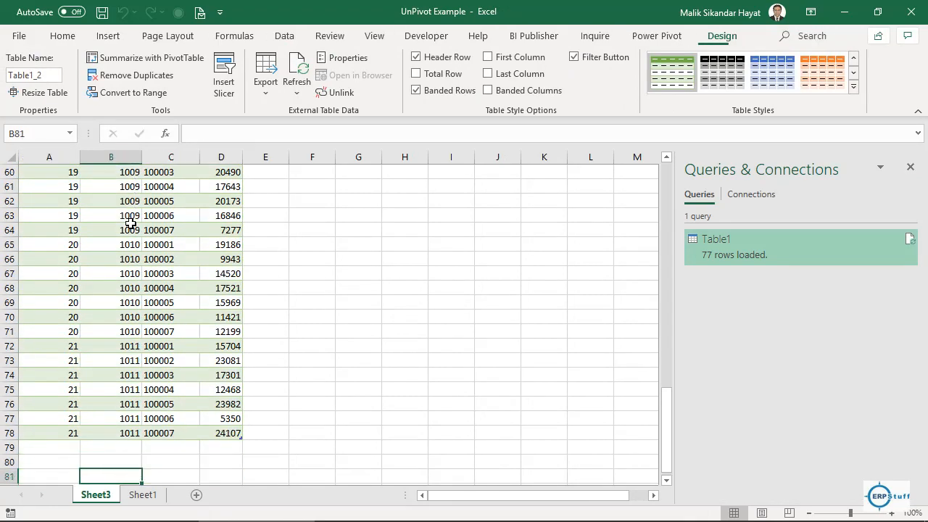
key("Up")
key("Up")
key("Up")
key("Up")
key("Up")
key("Up")
key("Up")
key("Up")
key("Up")
key("Up")
key("Up")
key("Up")
key("Up")
key("Up")
key("Up")
key("Up")
key("Up")
key("Up")
key("Up")
key("Up")
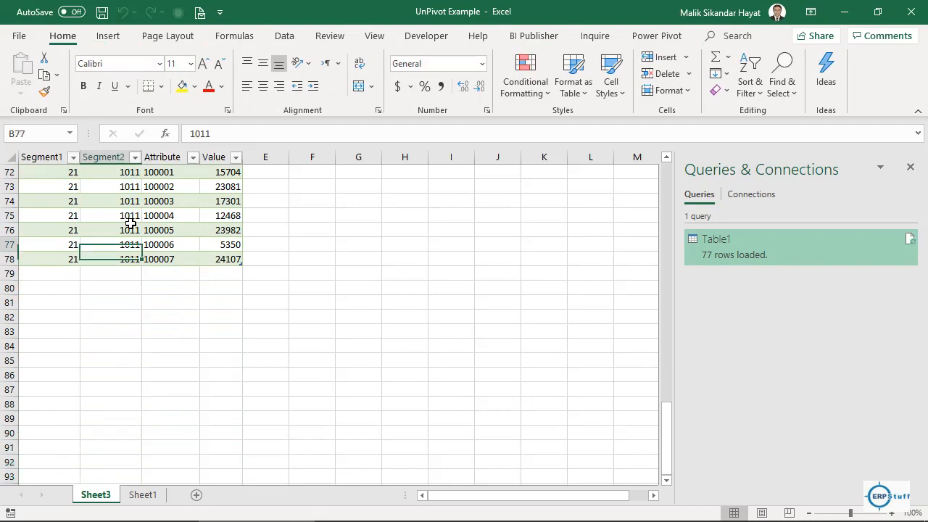
key("Up")
key("Up")
key("Up")
key("Up")
key("Up")
key("Up")
key("Up")
key("Up")
key("Up")
key("Up")
key("Up")
key("Up")
key("Up")
key("Up")
key("Up")
key("Up")
key("Up")
key("Up")
key("Up")
key("Up")
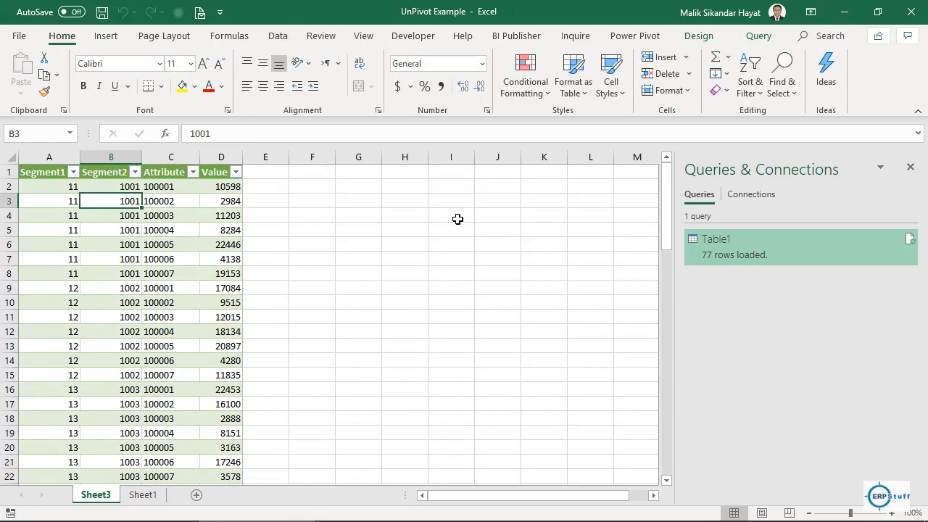
Review the account code headings in E5:K5 and the Segment1 and Segment2 headings in C5:D5 of the payroll table on Sheet1
left_click(154, 496)
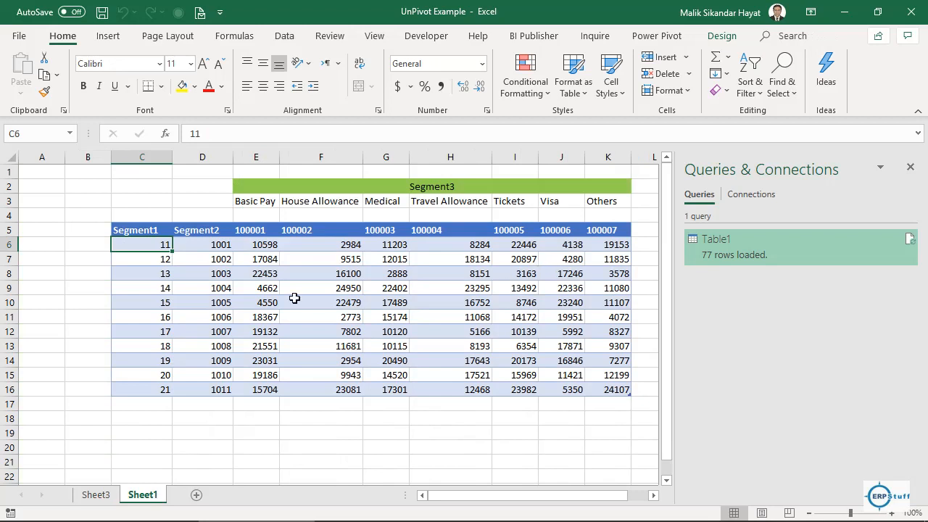
left_click(259, 231)
left_click_drag(260, 231, 597, 230)
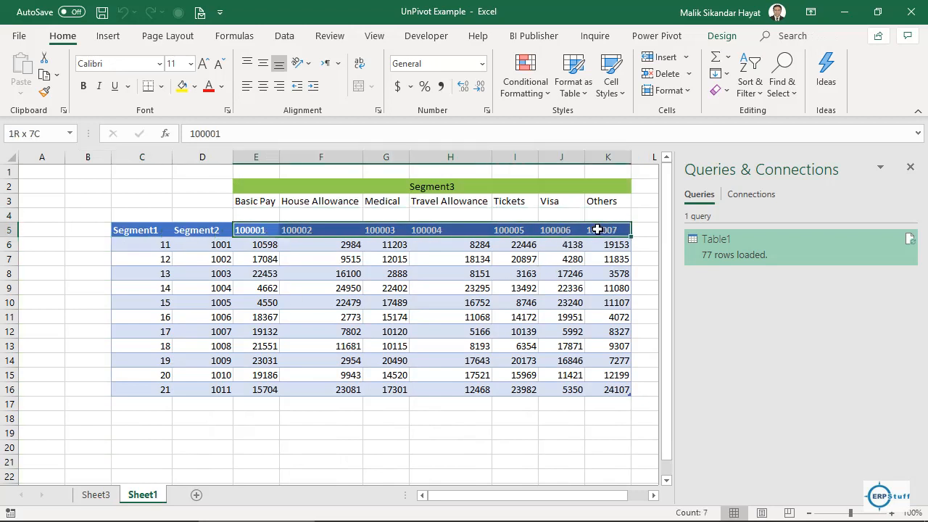
left_click_drag(141, 230, 200, 236)
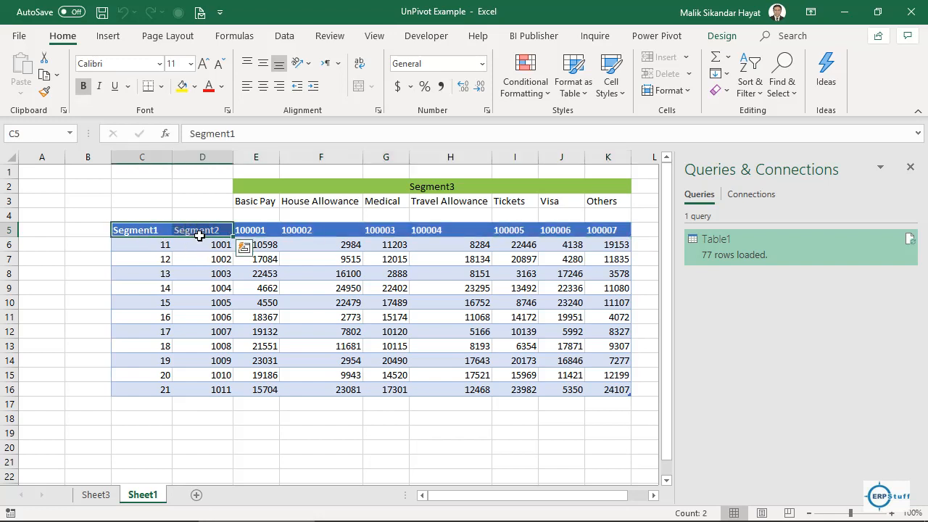